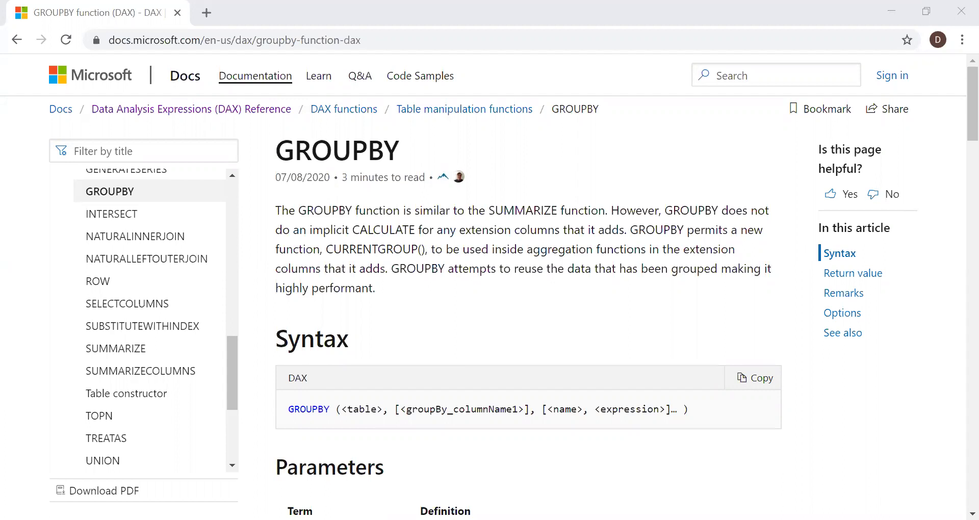
# Scroll the GROUPBY docs to the Parameters table and highlight the 'name' parameter.
pyautogui.scroll(-5, 309, 280)
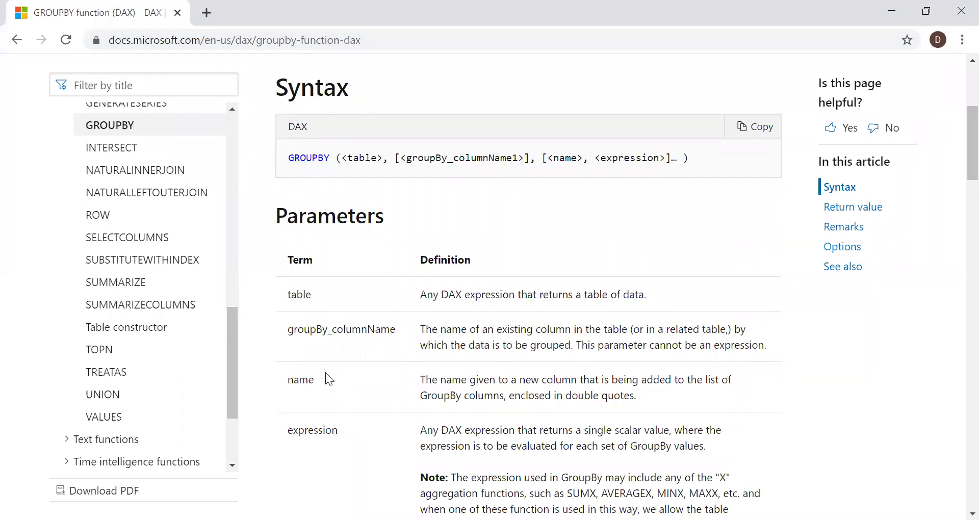
pyautogui.moveTo(325, 376); pyautogui.dragTo(284, 383)
pyautogui.scroll(4, 956, 145)
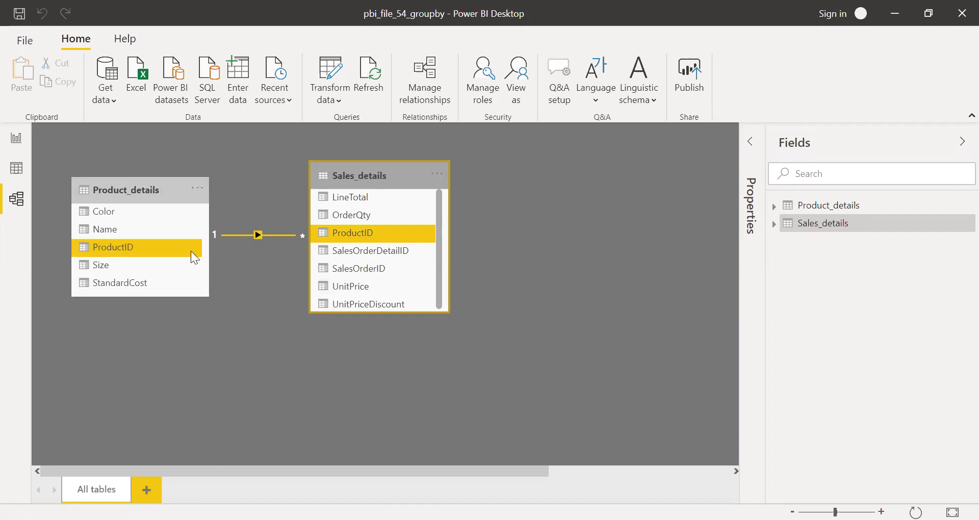
# Switch to Data view and inspect the Sales_details rows, then the Product_details rows.
pyautogui.click(13, 172)
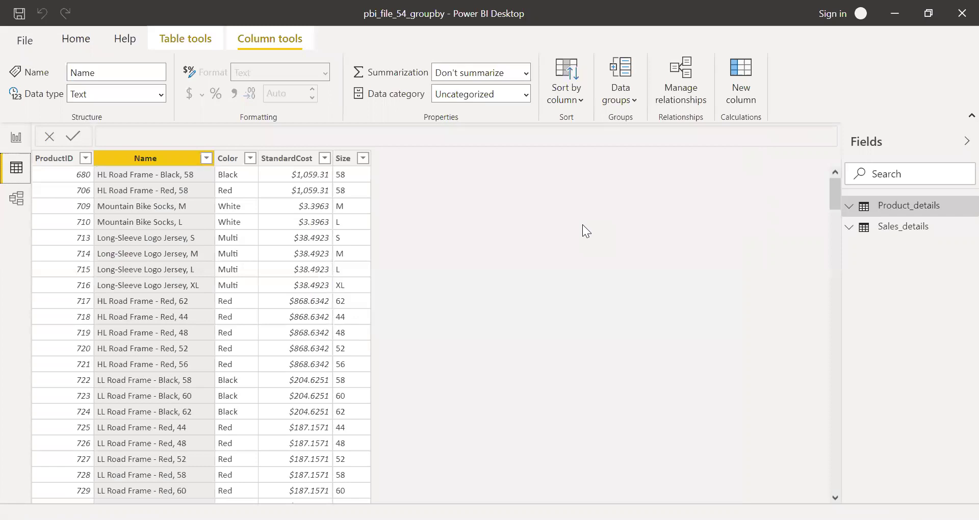
pyautogui.click(881, 230)
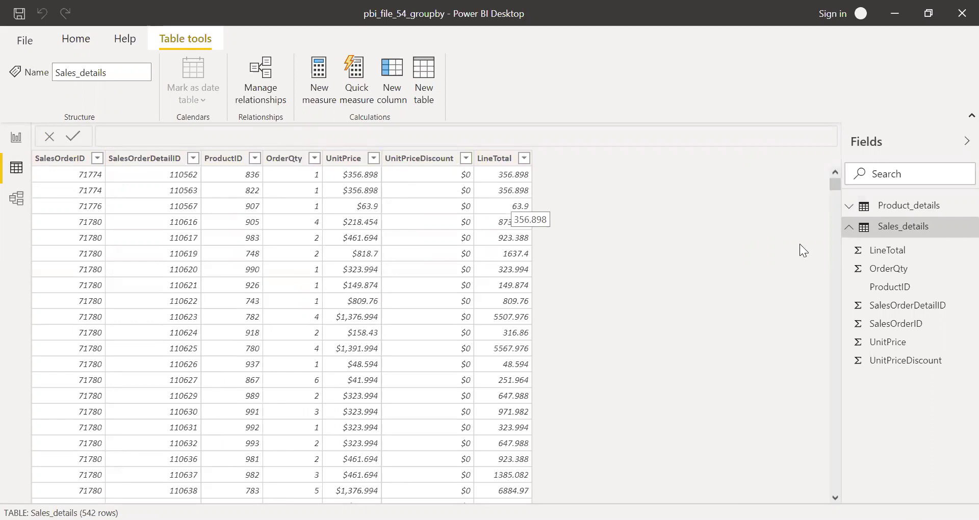
pyautogui.click(908, 209)
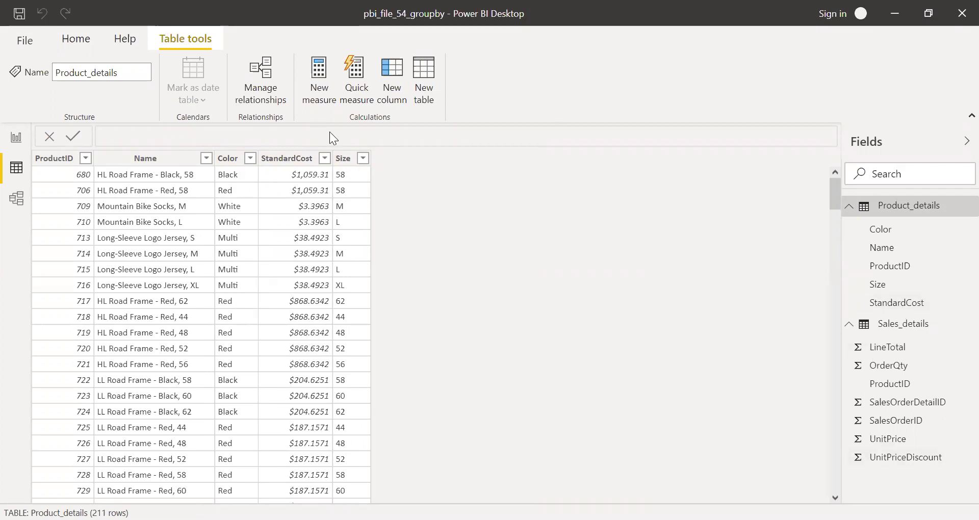
# Enter the new table formula summarize_tbl = SUMMARIZE(Sales_details, Color, Size, "Line_Total", SUM(Sales_details[LineTotal])).
pyautogui.click(427, 86)
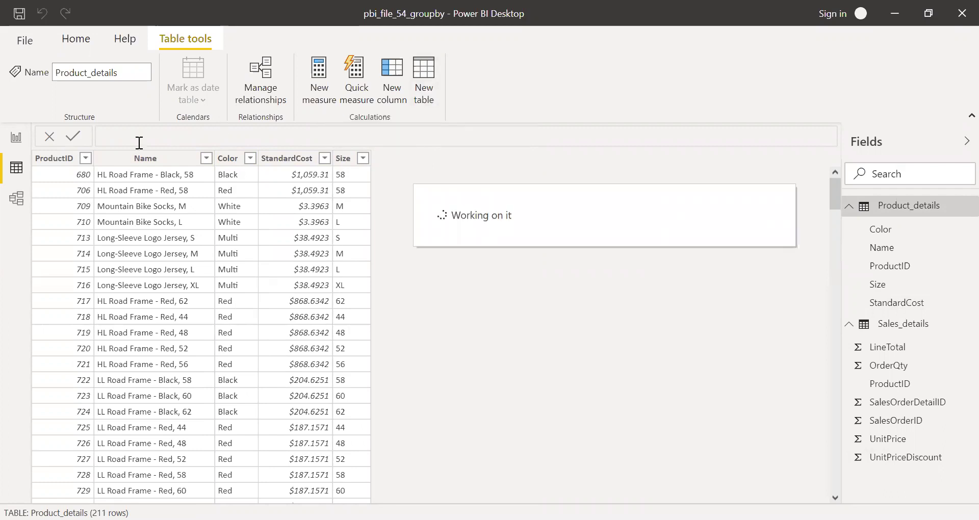
pyautogui.write('su')
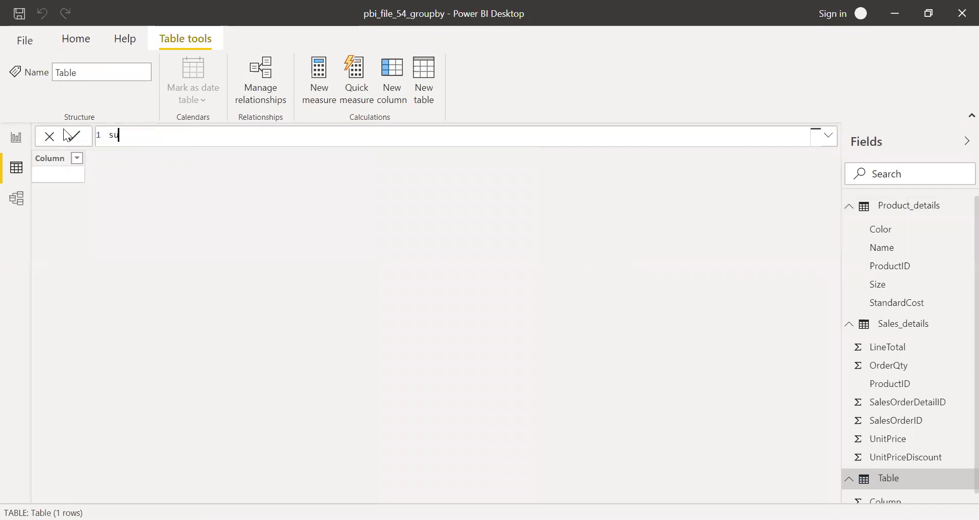
pyautogui.write('mmarize_tbl = summ')
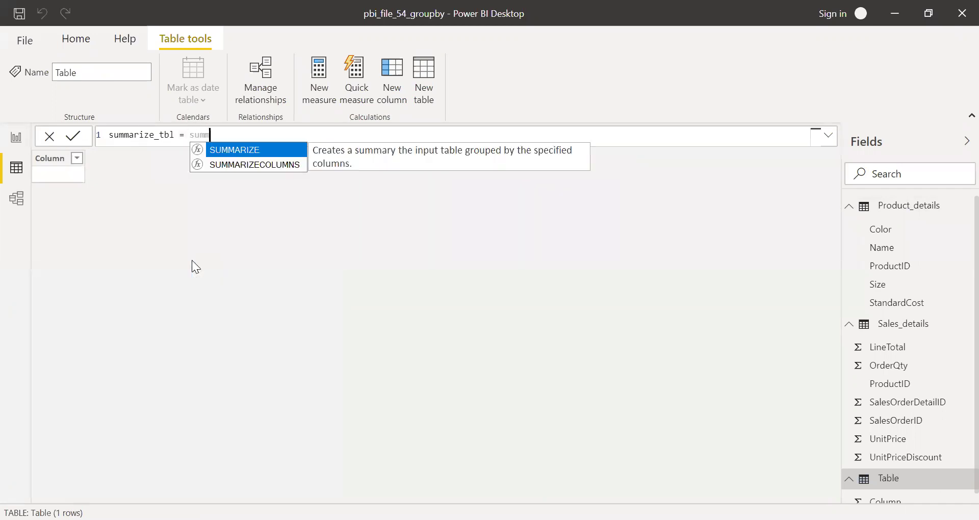
pyautogui.press('Tab')
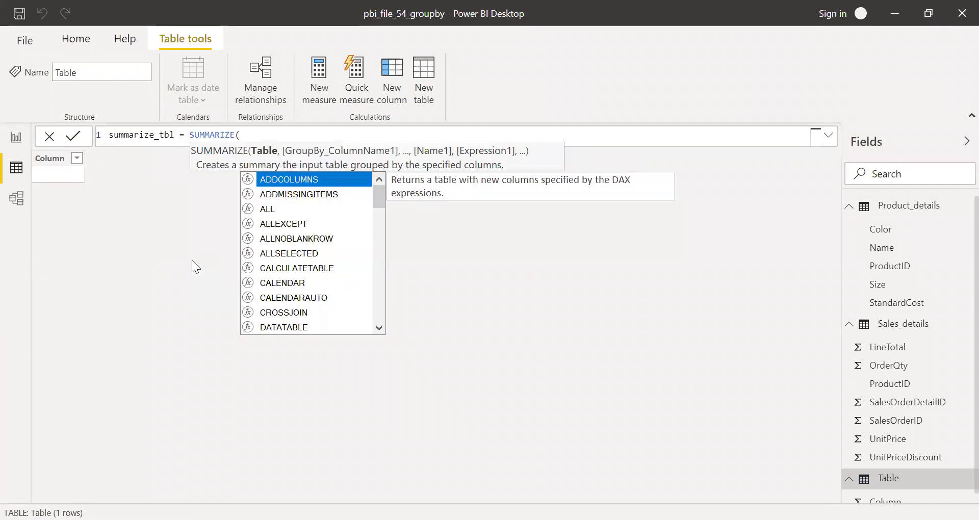
pyautogui.write('Sale')
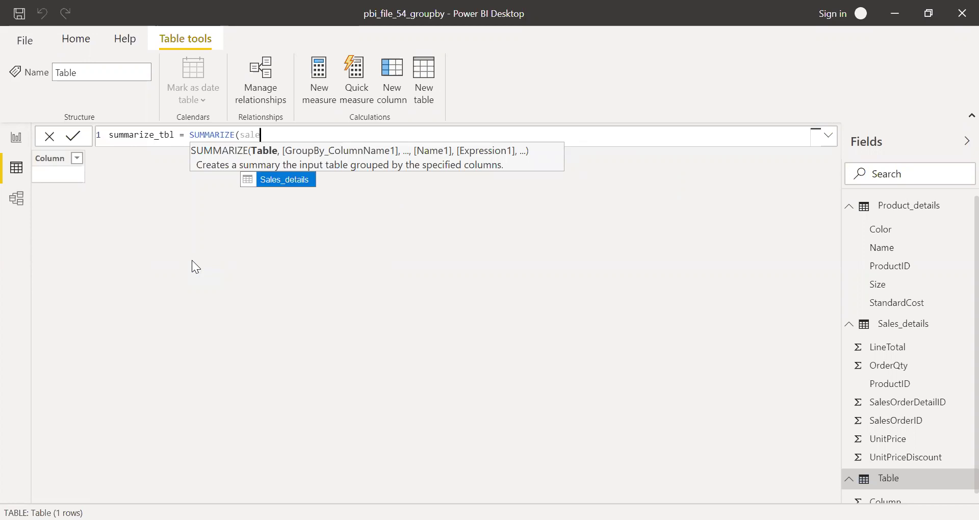
pyautogui.press('Tab')
pyautogui.write(',')
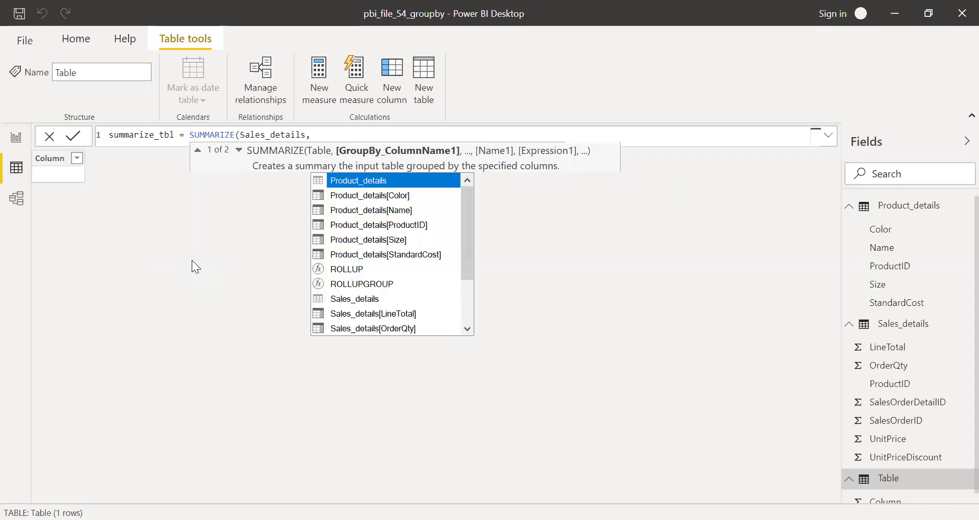
pyautogui.write('colo')
pyautogui.press('Tab')
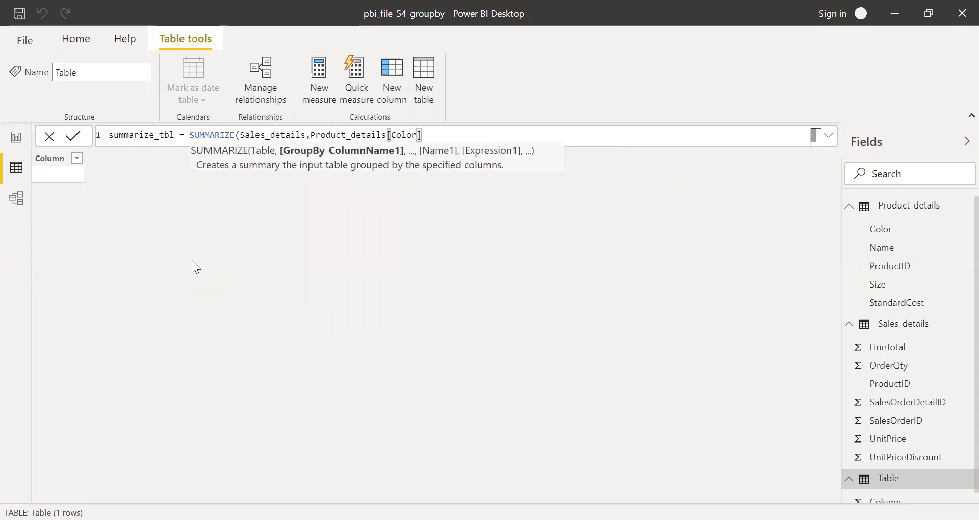
pyautogui.write(',')
pyautogui.write('si')
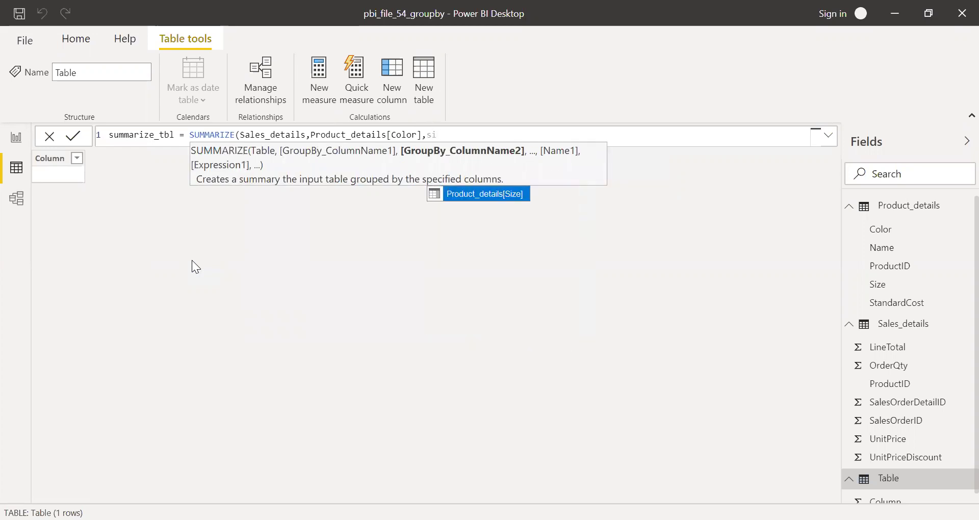
pyautogui.press('Tab')
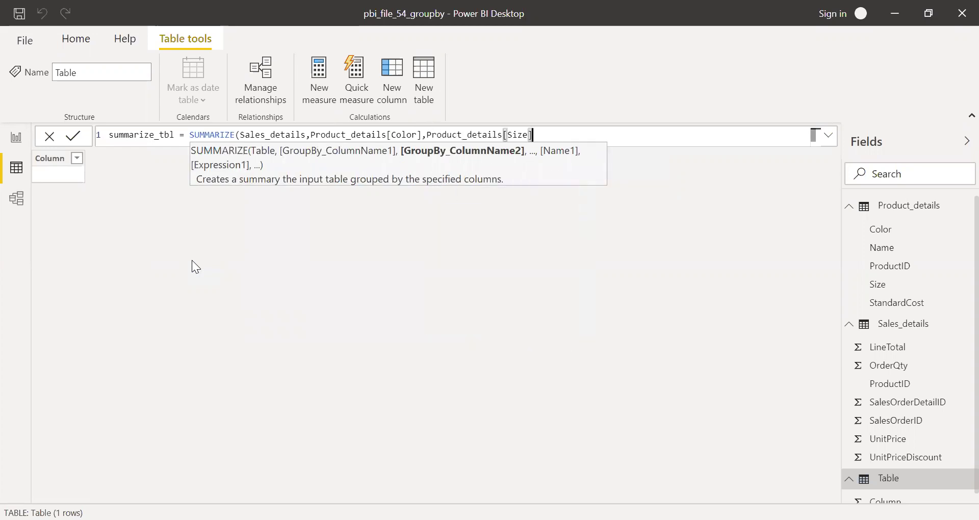
pyautogui.write(',')
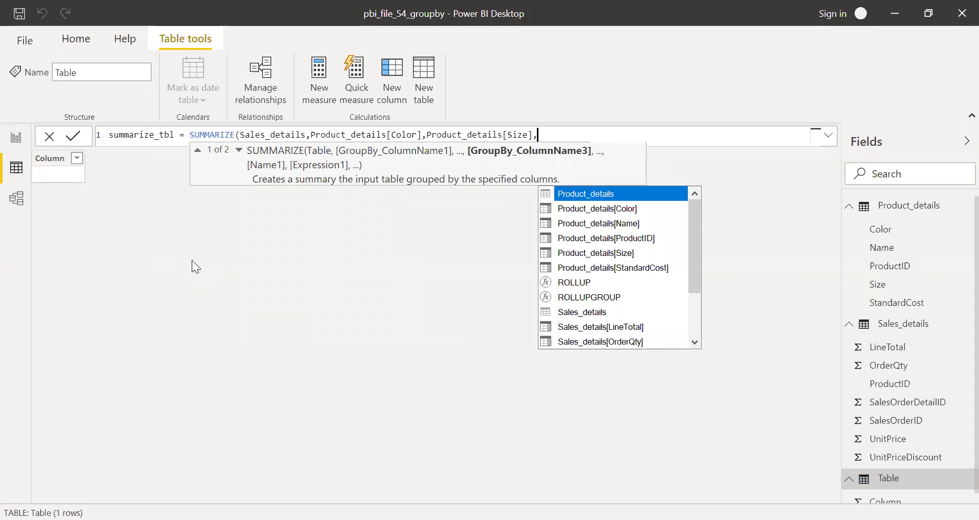
pyautogui.write('"Line')
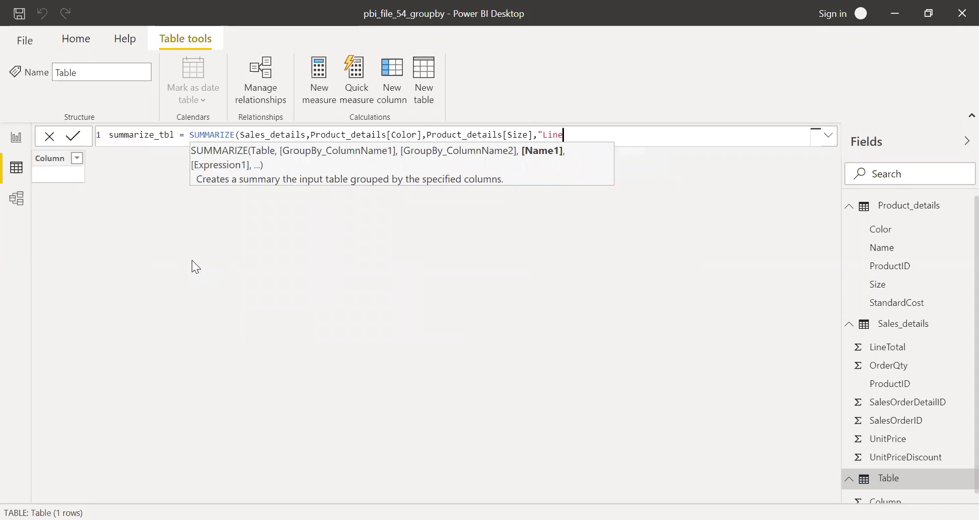
pyautogui.write('_Total",sum(')
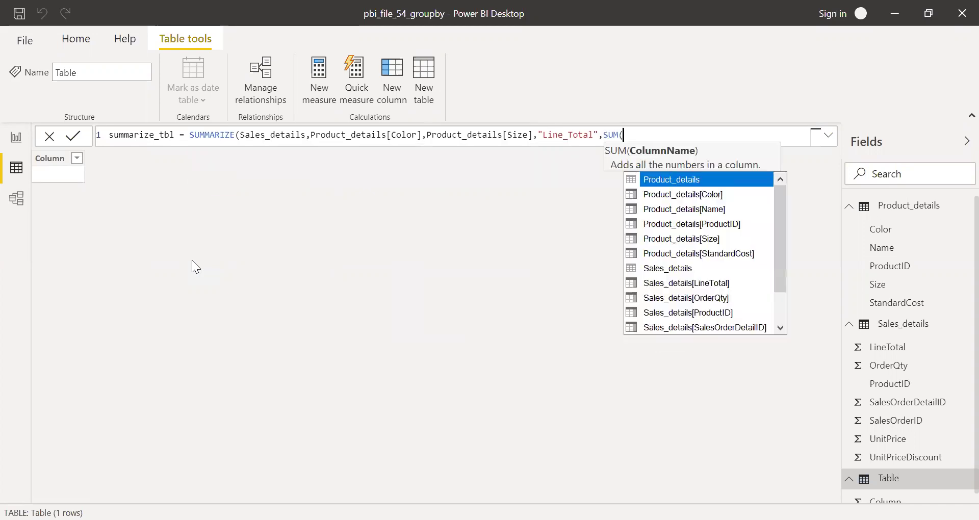
pyautogui.write('line')
pyautogui.press('Tab')
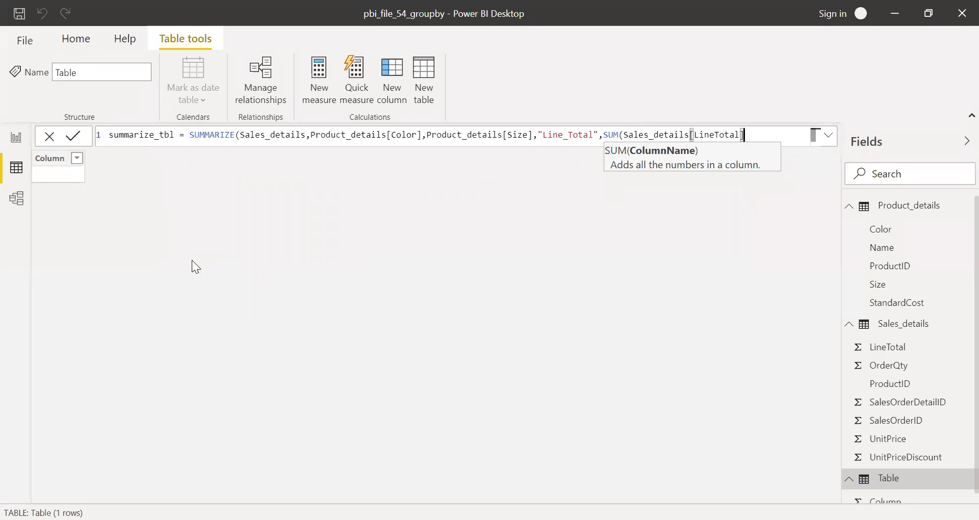
pyautogui.write('))')
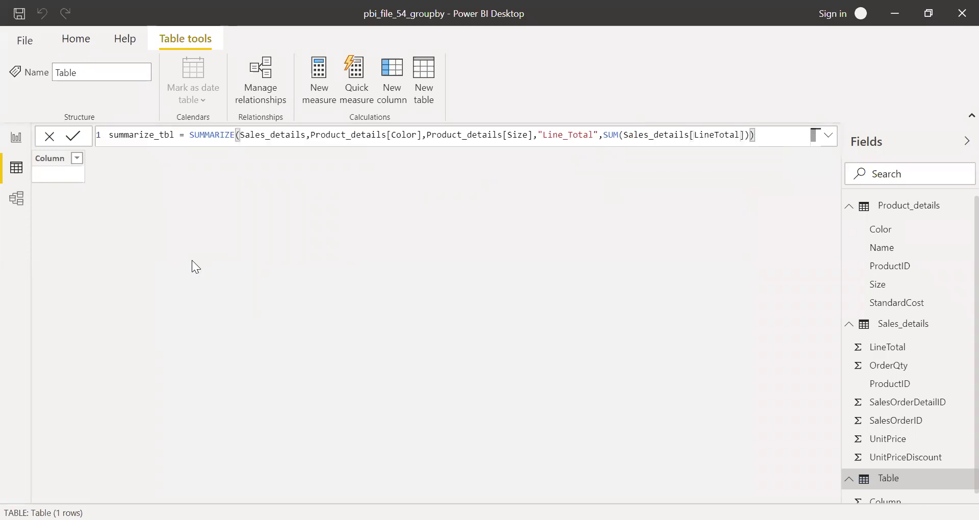
# Commit summarize_tbl and sort its Line_Total column descending.
pyautogui.press('Return')
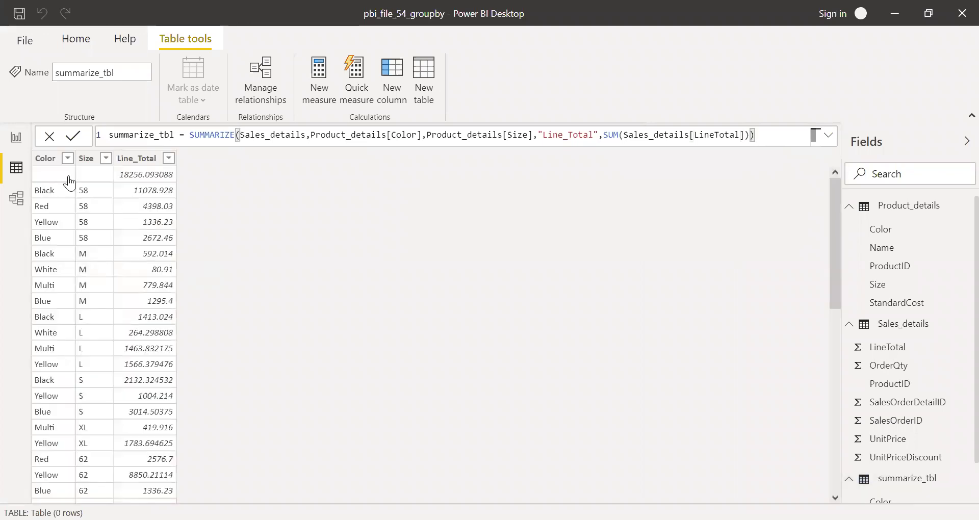
pyautogui.click(167, 162)
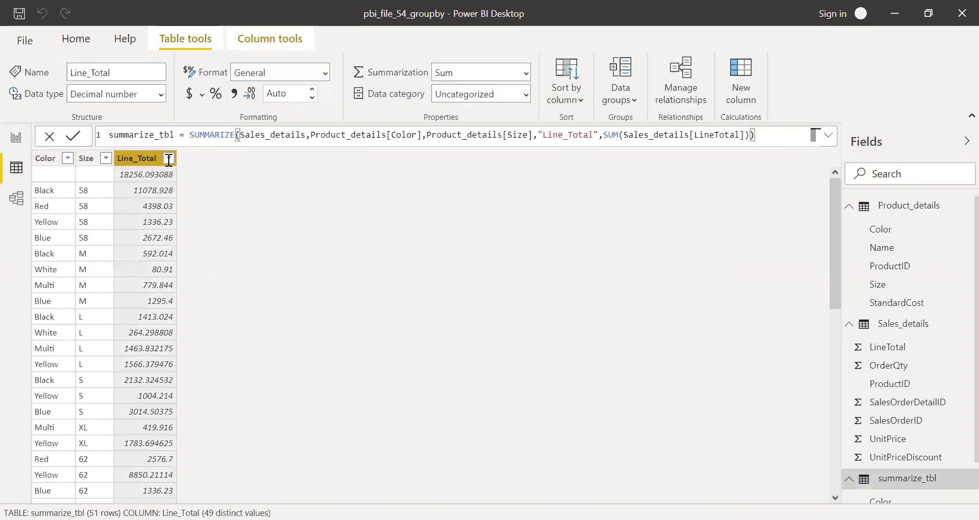
pyautogui.click(236, 35)
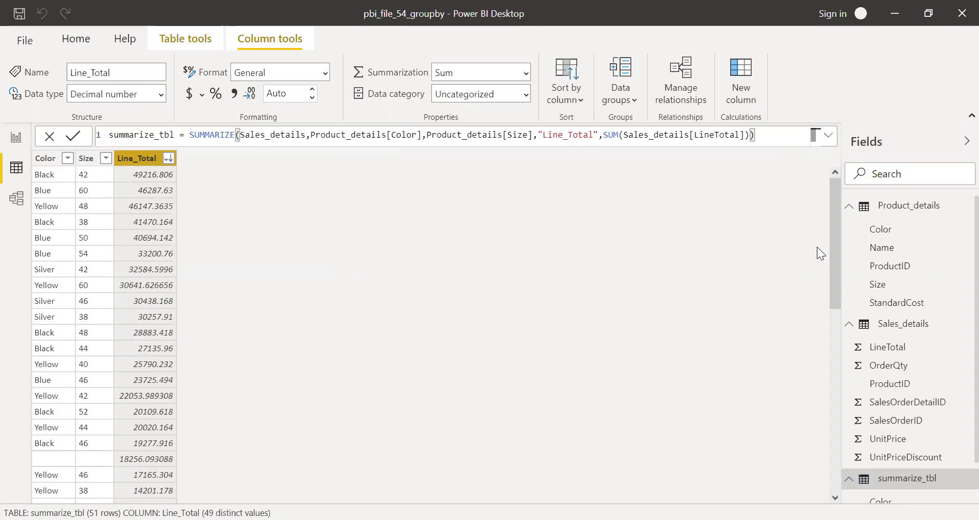
# Look at Product_details and Sales_details, then return to summarize_tbl.
pyautogui.click(850, 206)
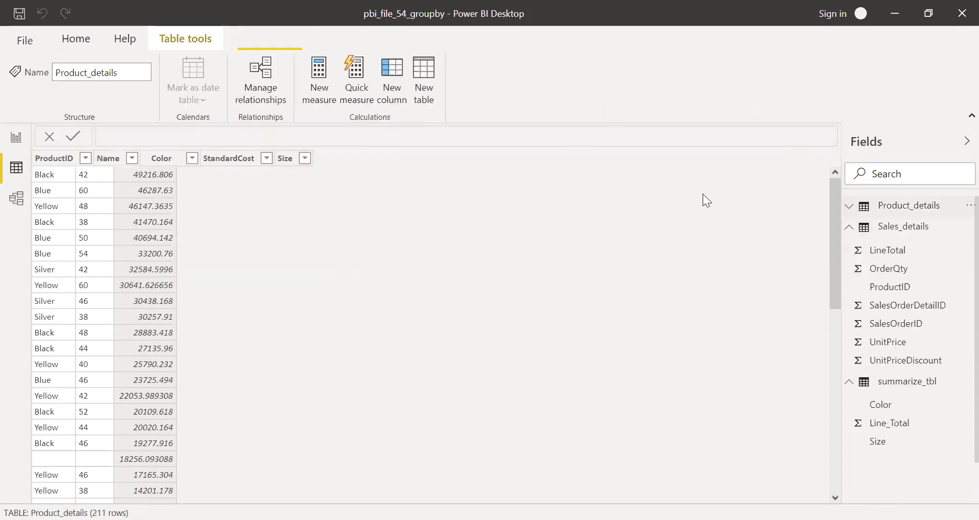
pyautogui.click(851, 228)
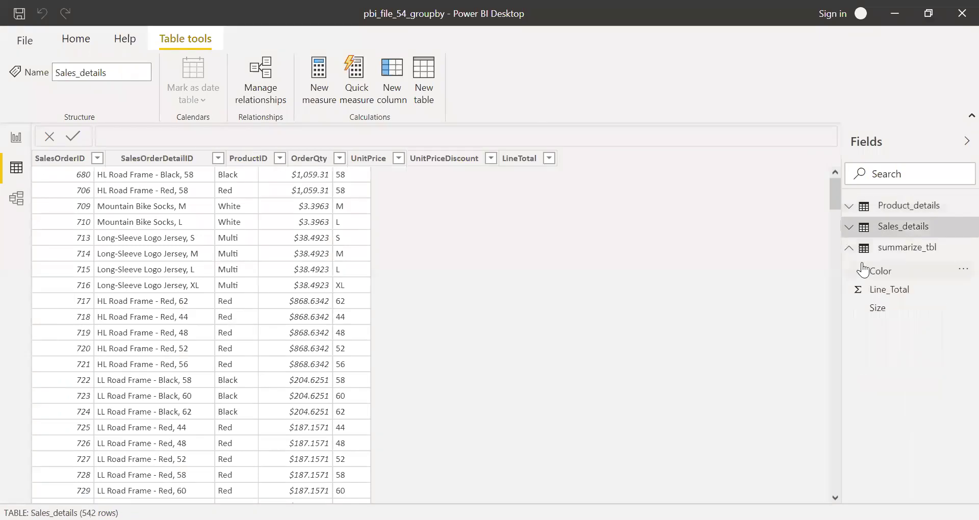
pyautogui.click(849, 248)
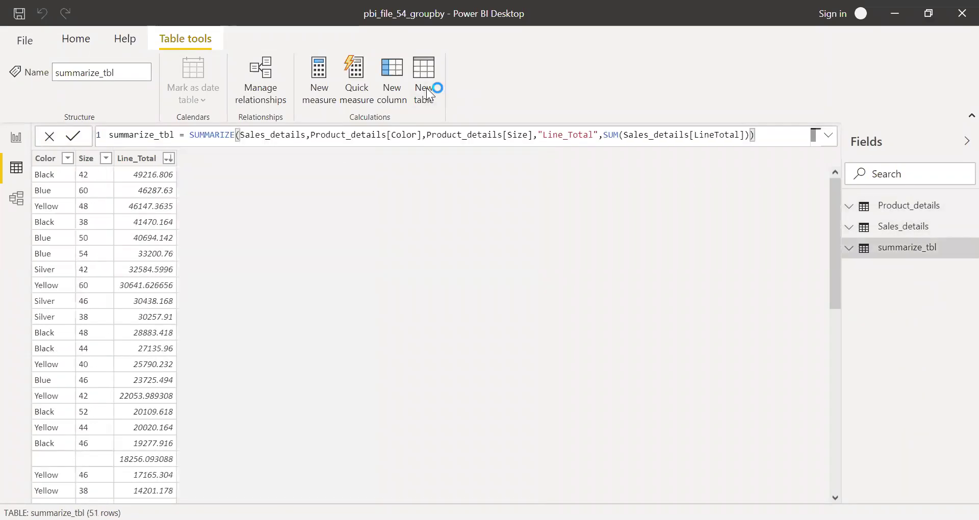
# Start a new table groupbytbl = GROUPBY(Sales_details, Product_details[Color], Product_details[Size].
pyautogui.click(424, 91)
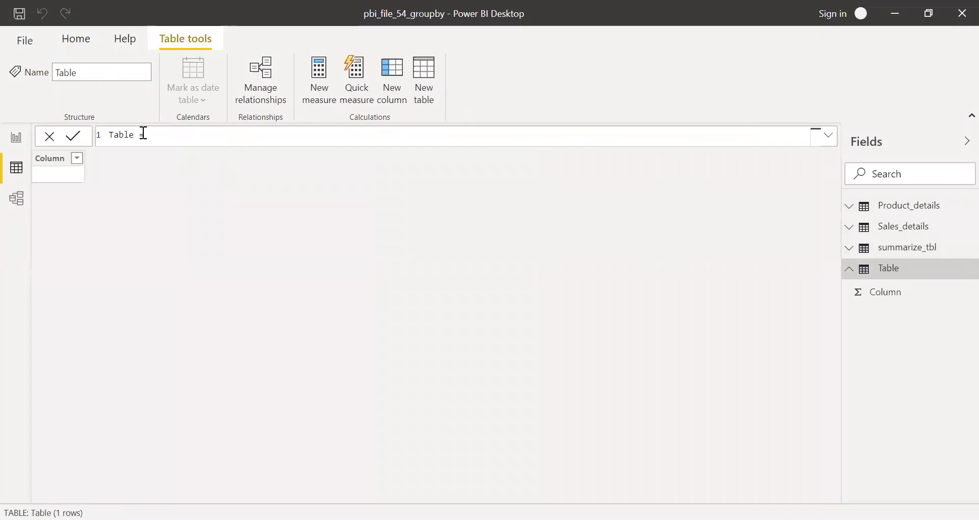
pyautogui.hotkey('ctrl', 'a')
pyautogui.write('group')
pyautogui.write('bytbl = group')
pyautogui.press('Tab')
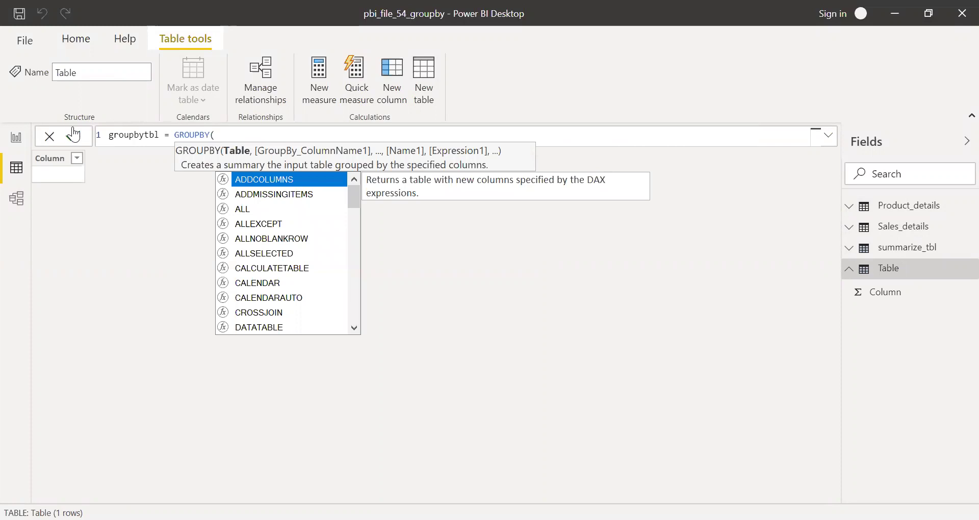
pyautogui.write('Sales_details')
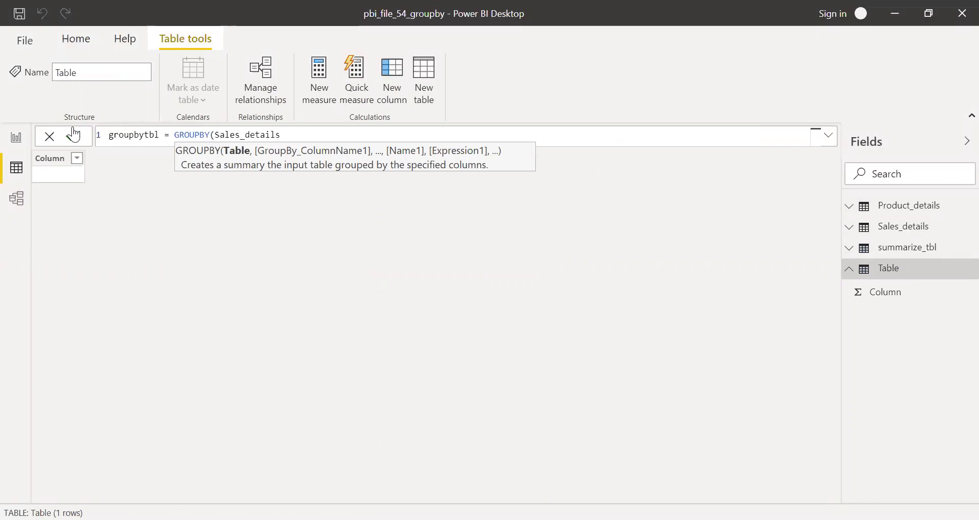
pyautogui.write(',')
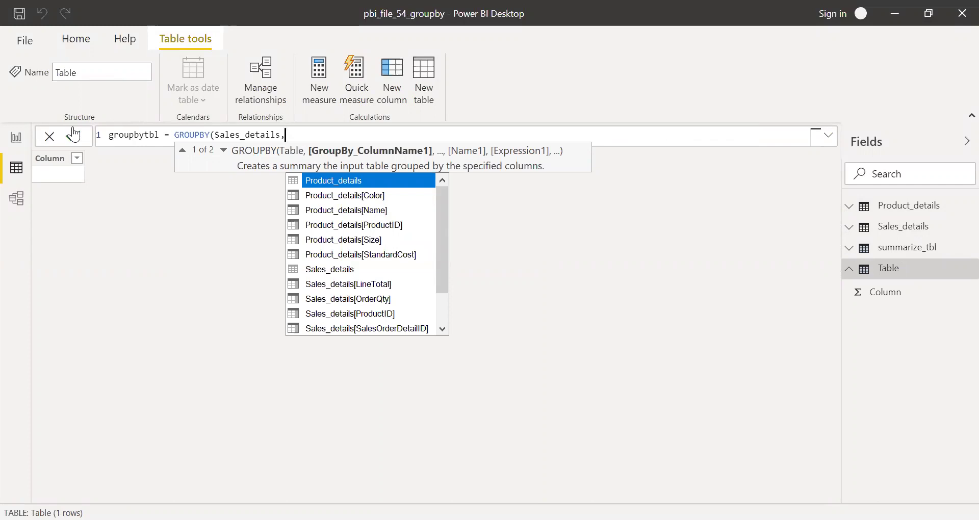
pyautogui.write('col')
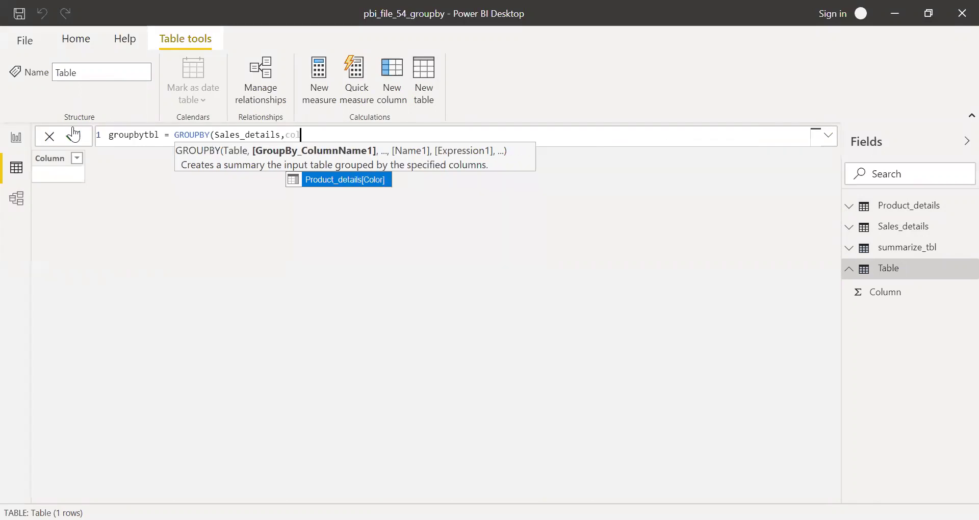
pyautogui.press('Tab')
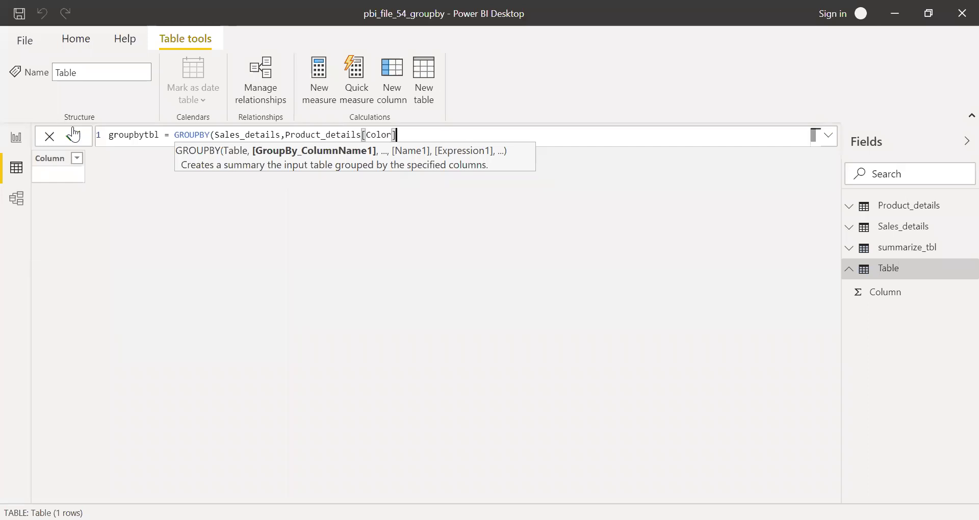
pyautogui.write(',')
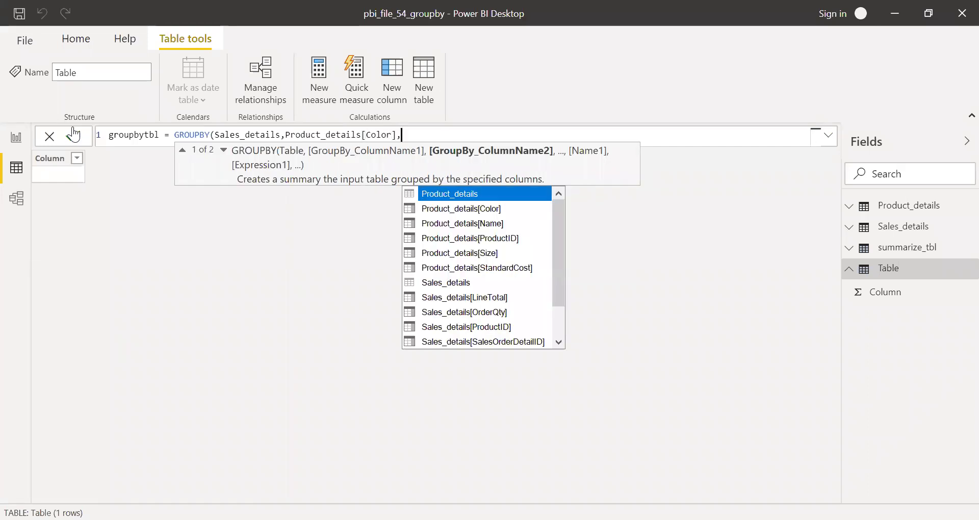
pyautogui.write('size')
pyautogui.press('Tab')
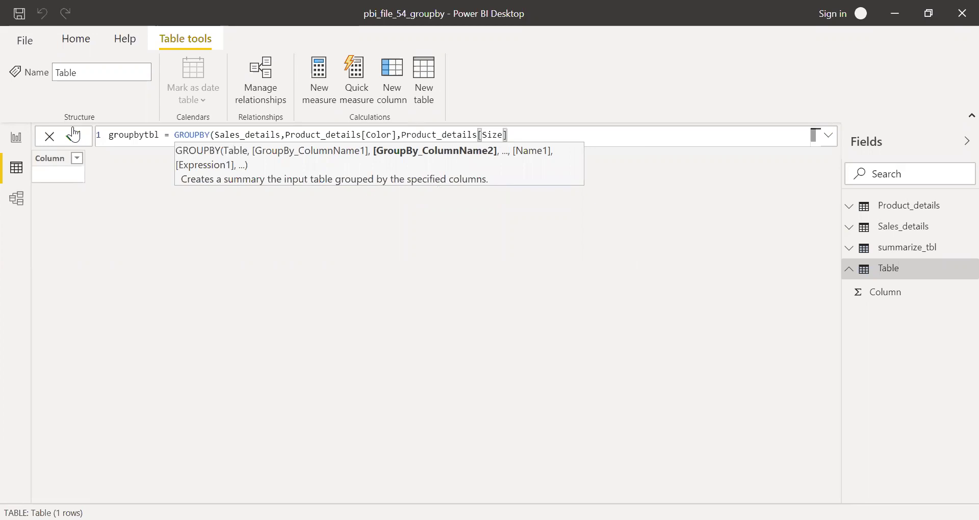
# Add the "Line_Total" column as SUMX over CURRENTGROUP().
pyautogui.write(',')
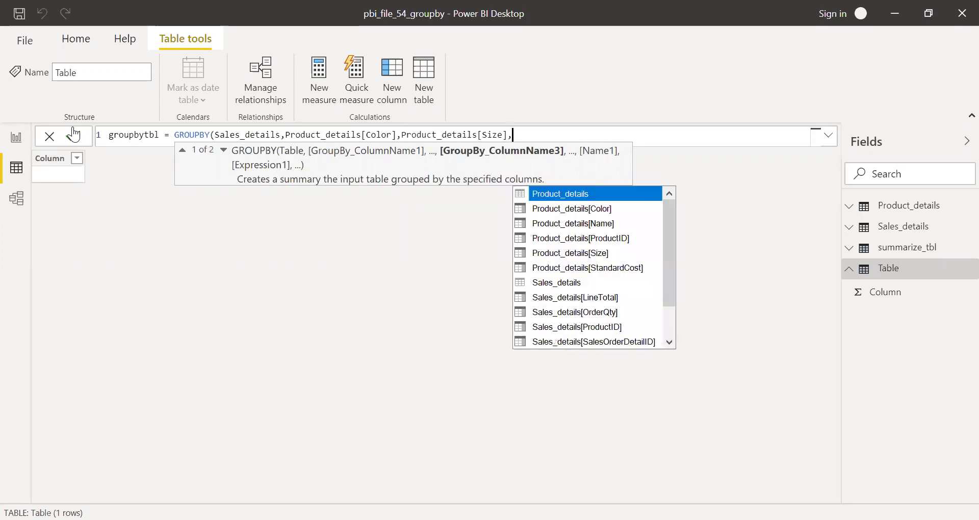
pyautogui.write('"L')
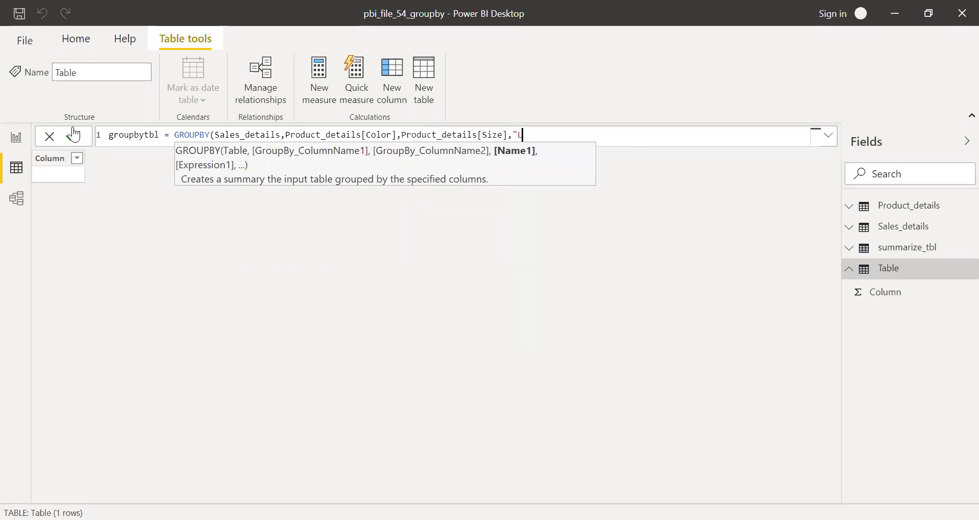
pyautogui.write('ine_Total",')
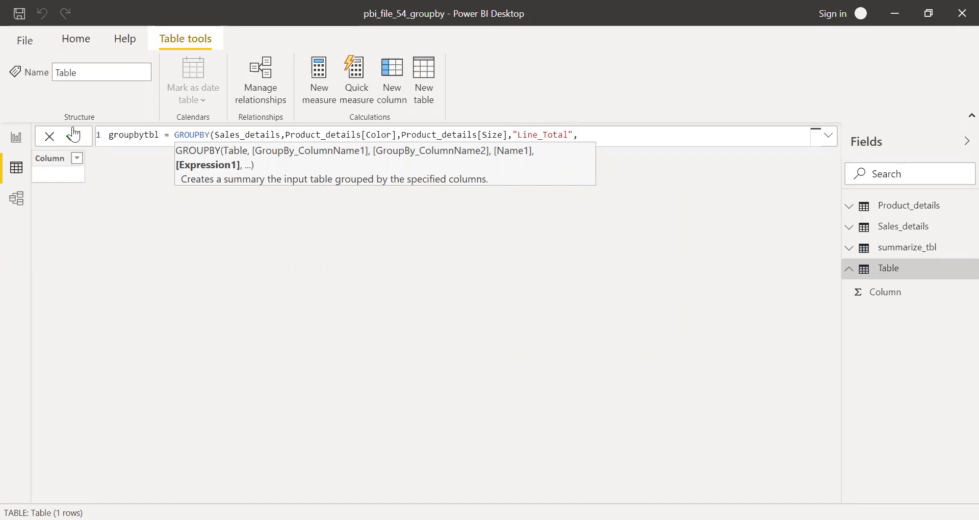
pyautogui.write('su')
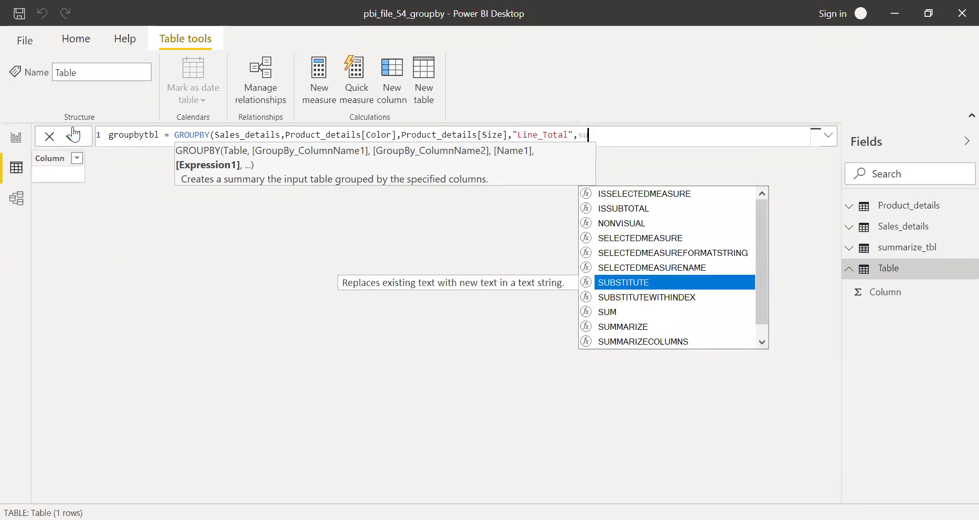
pyautogui.write('m')
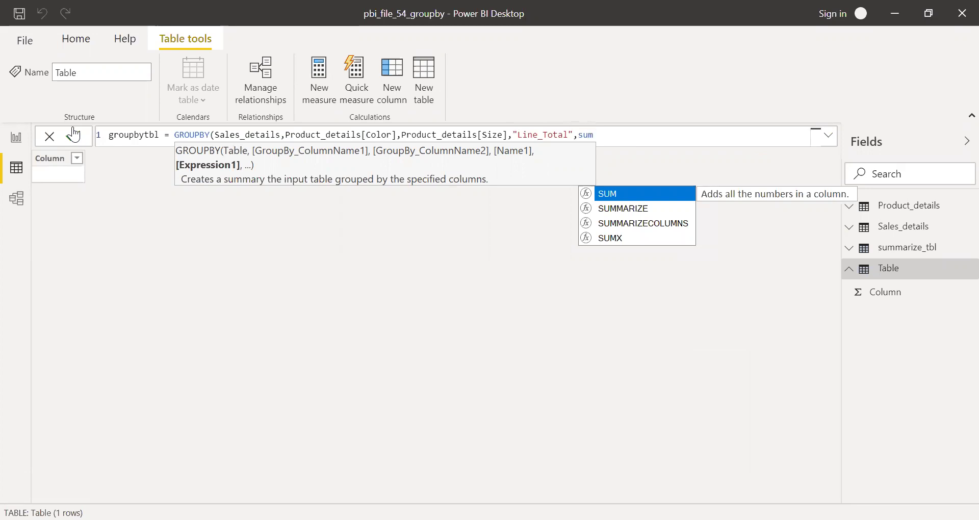
pyautogui.write('x')
pyautogui.press('Tab')
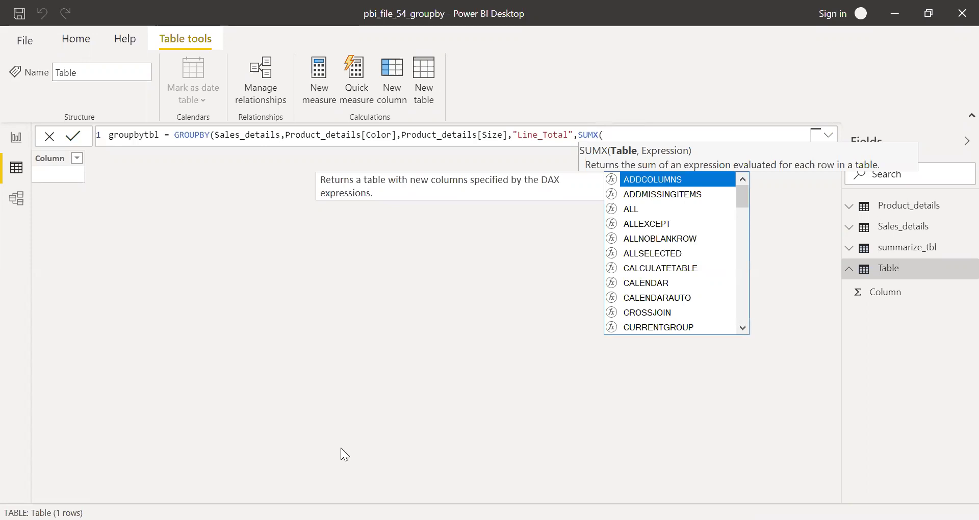
pyautogui.press('Escape')
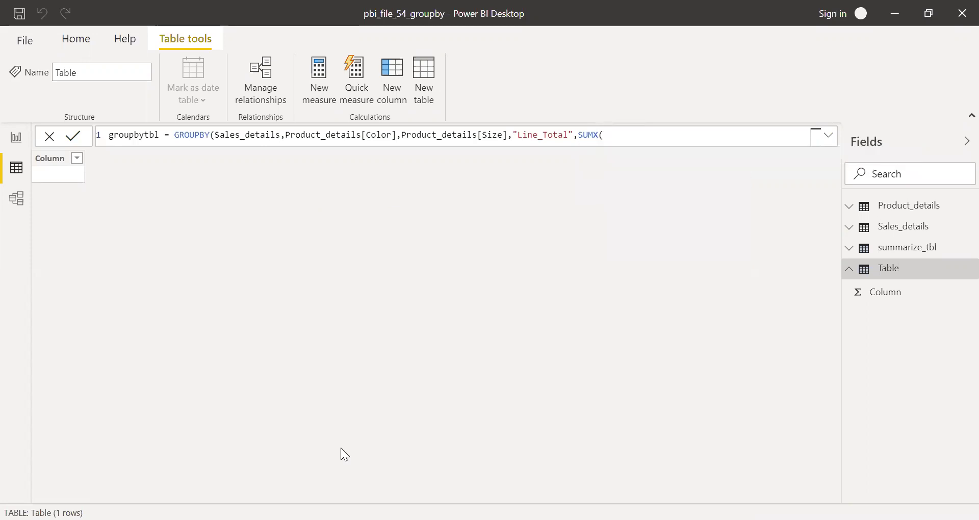
pyautogui.click(617, 135)
pyautogui.write('C')
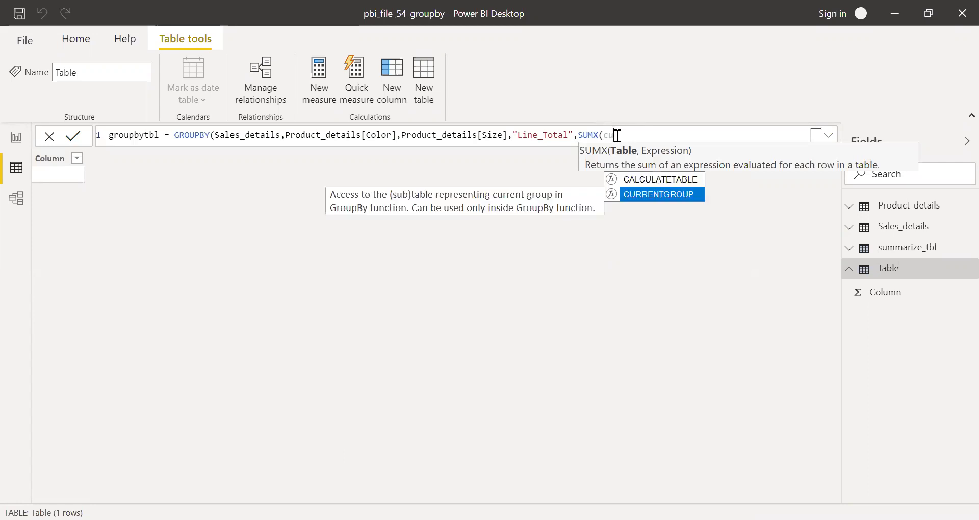
pyautogui.press('Tab')
pyautogui.write(')')
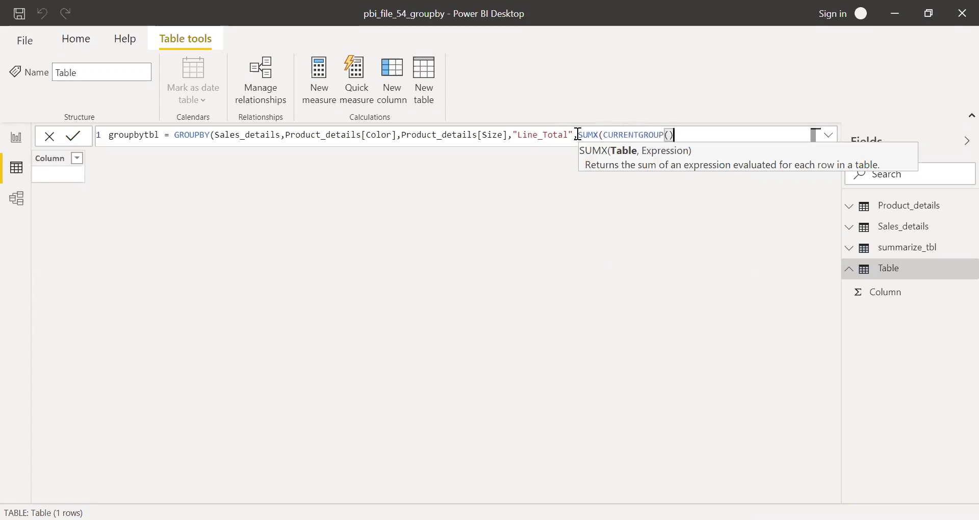
pyautogui.moveTo(576, 135); pyautogui.dragTo(219, 135)
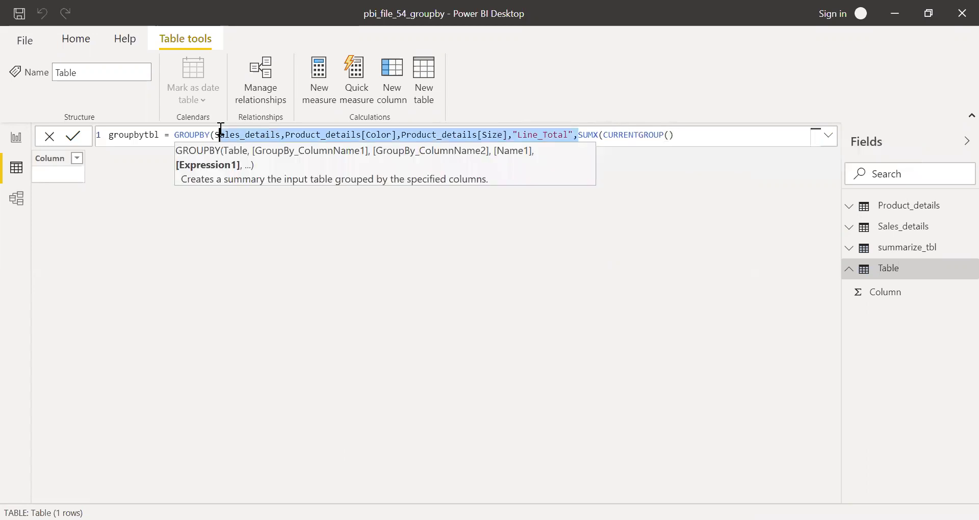
pyautogui.click(683, 140)
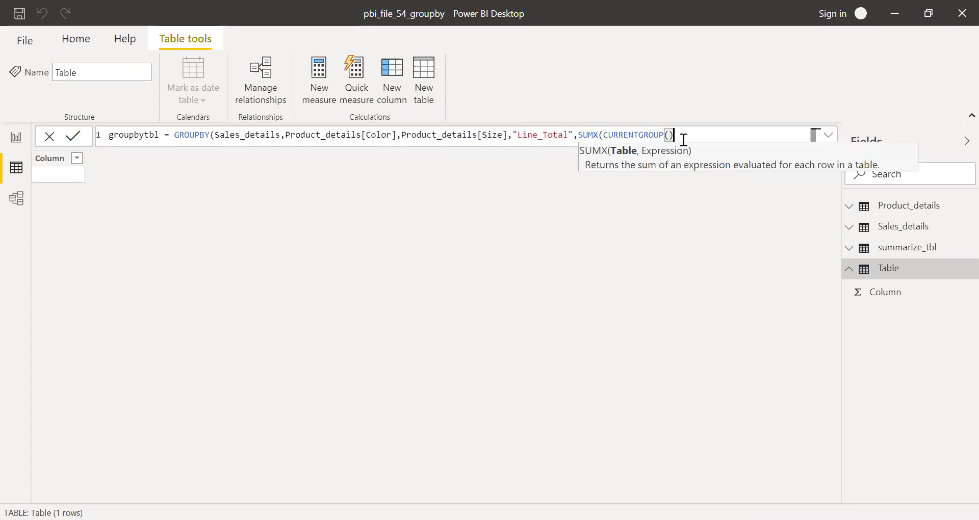
# Finish SUMX with Sales_details[LineTotal] and close the GROUPBY formula.
pyautogui.write(',')
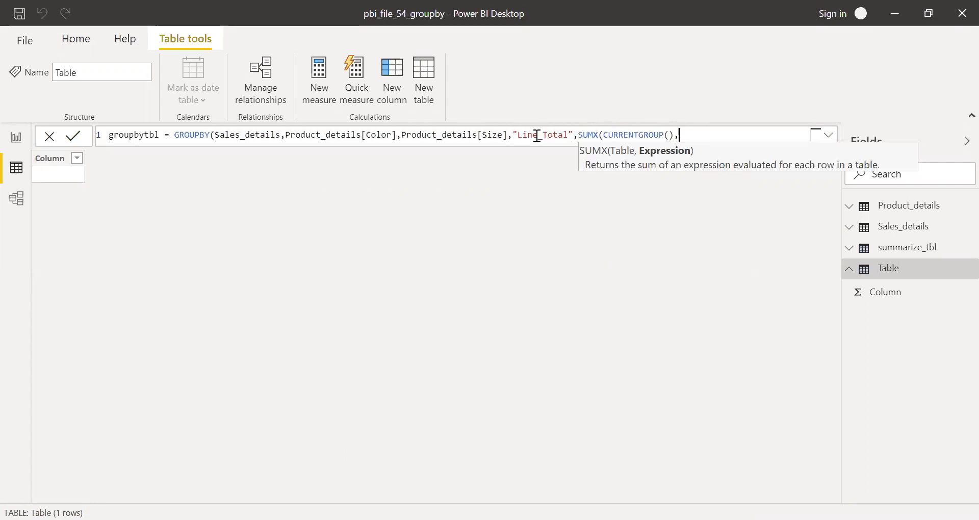
pyautogui.moveTo(567, 135); pyautogui.dragTo(520, 140)
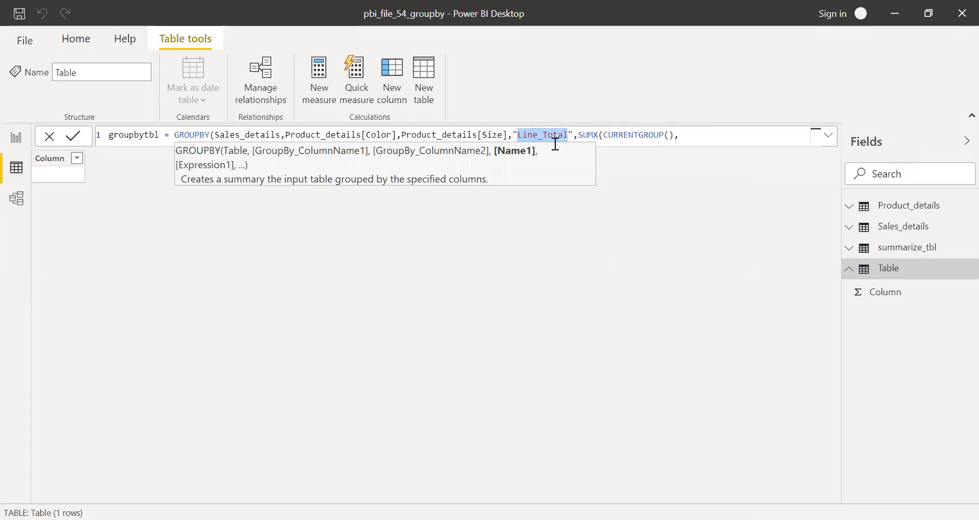
pyautogui.moveTo(682, 135); pyautogui.dragTo(579, 135)
pyautogui.click(695, 136)
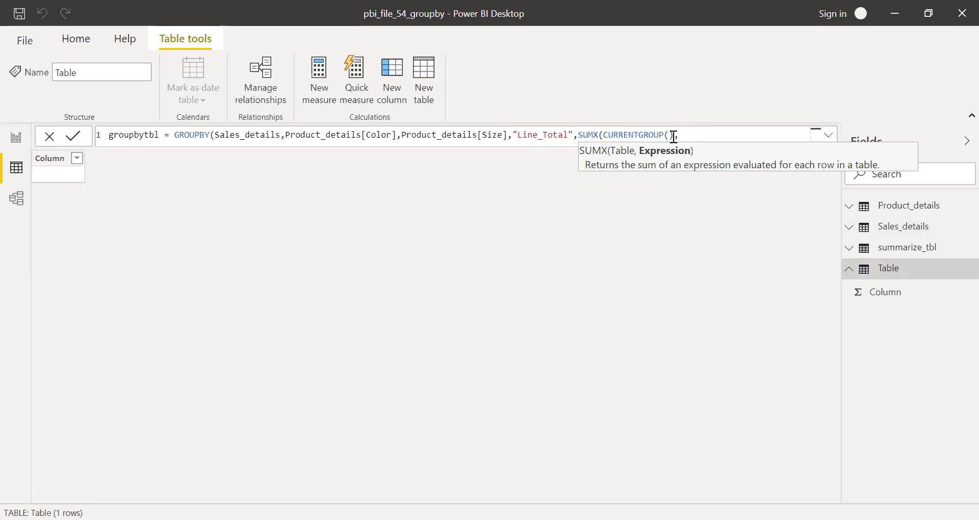
pyautogui.write('lin')
pyautogui.press('Tab')
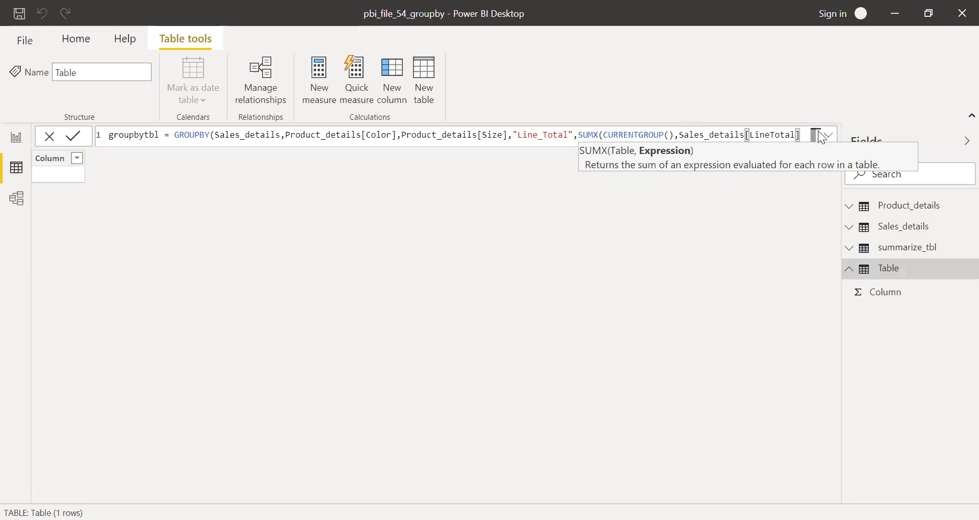
pyautogui.hotkey('shift', 'Home')
pyautogui.keyDown('shift'); pyautogui.click(583, 134); pyautogui.keyUp('shift')
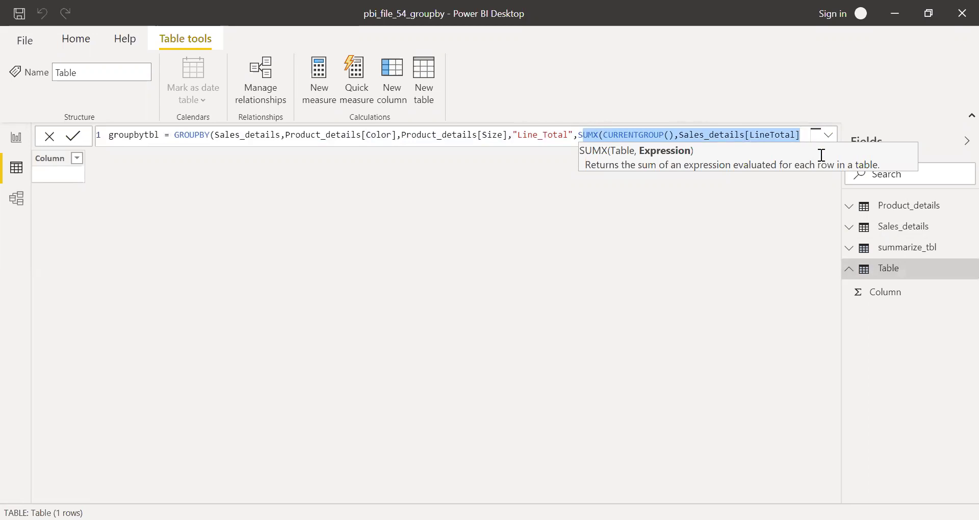
pyautogui.press('End')
pyautogui.write(')')
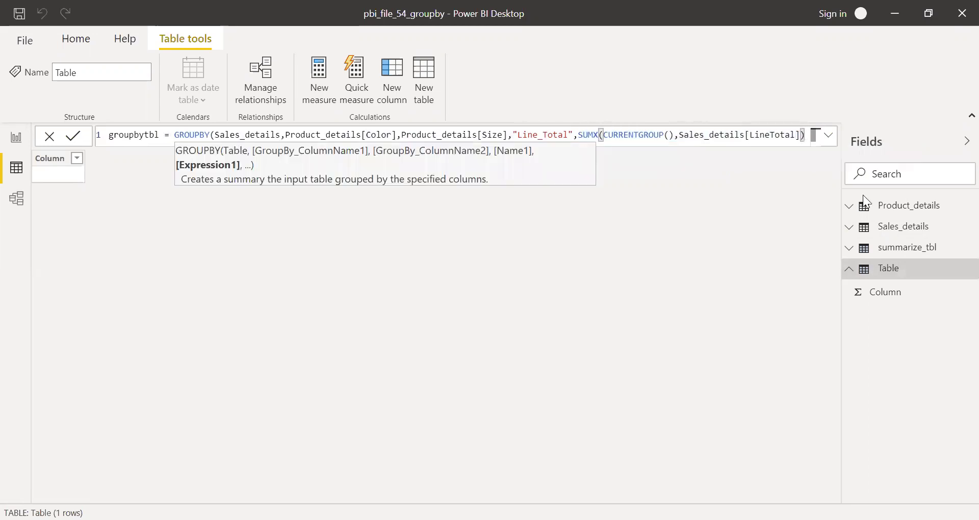
pyautogui.write(')')
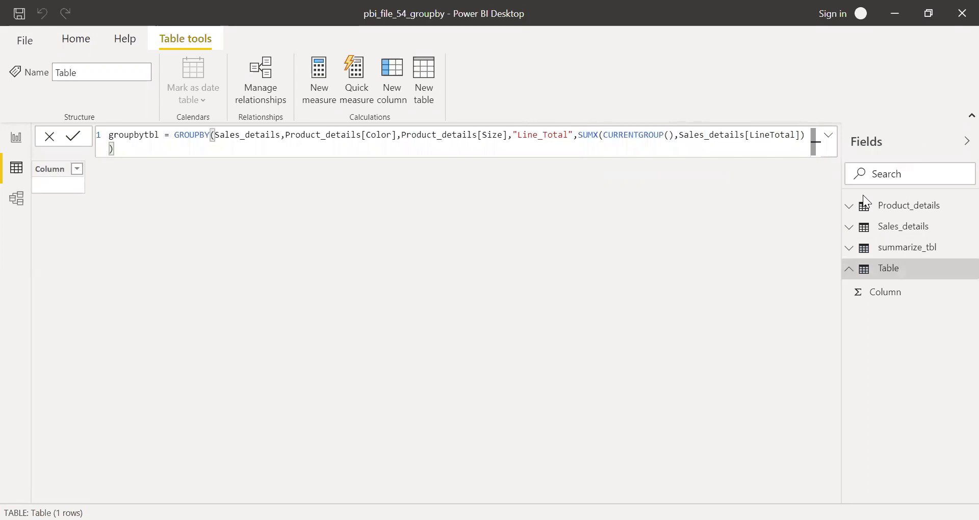
# Commit groupbytbl and sort its Line_Total column descending.
pyautogui.press('Return')
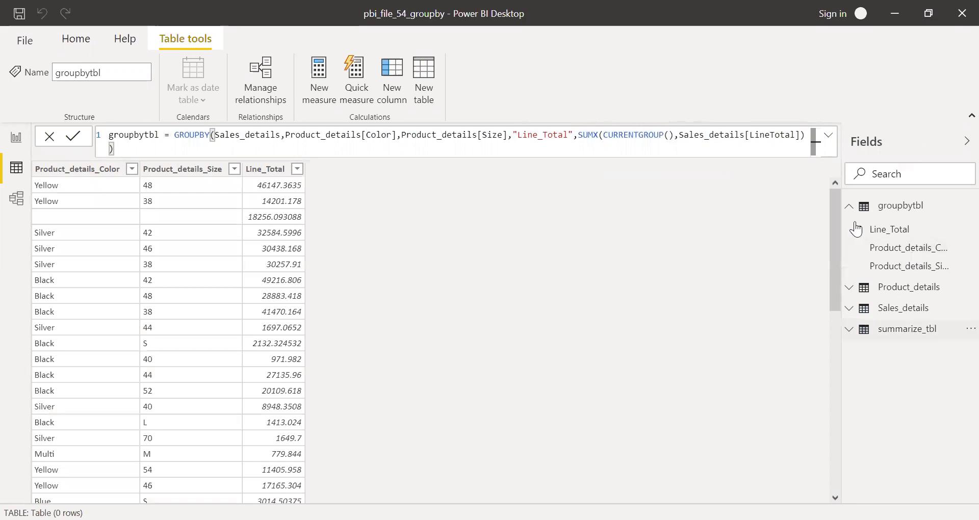
pyautogui.click(297, 171)
pyautogui.click(298, 169)
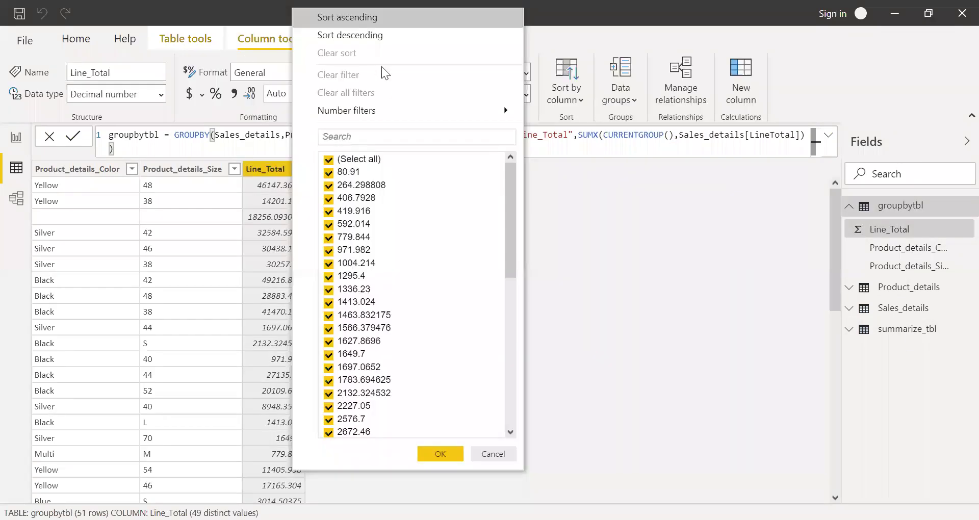
pyautogui.click(369, 33)
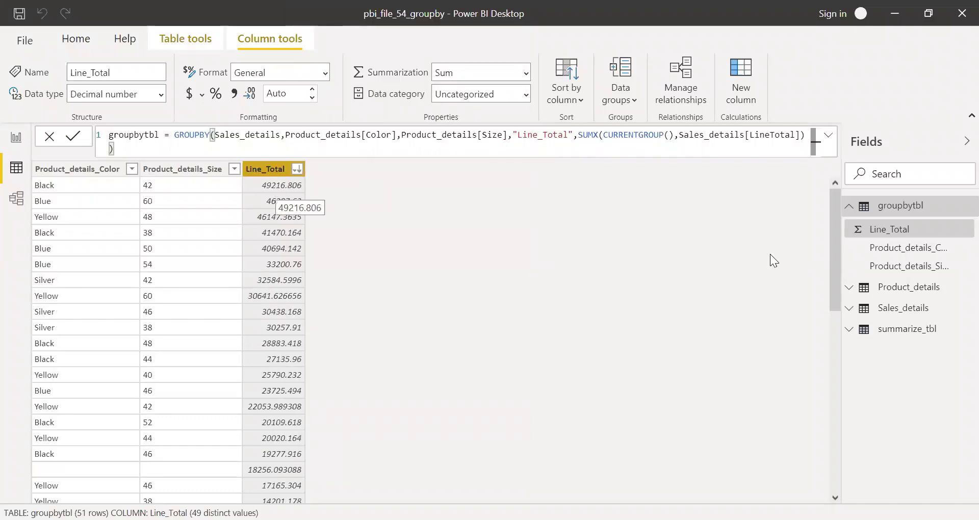
# Compare groupbytbl with summarize_tbl by switching between them twice.
pyautogui.click(892, 332)
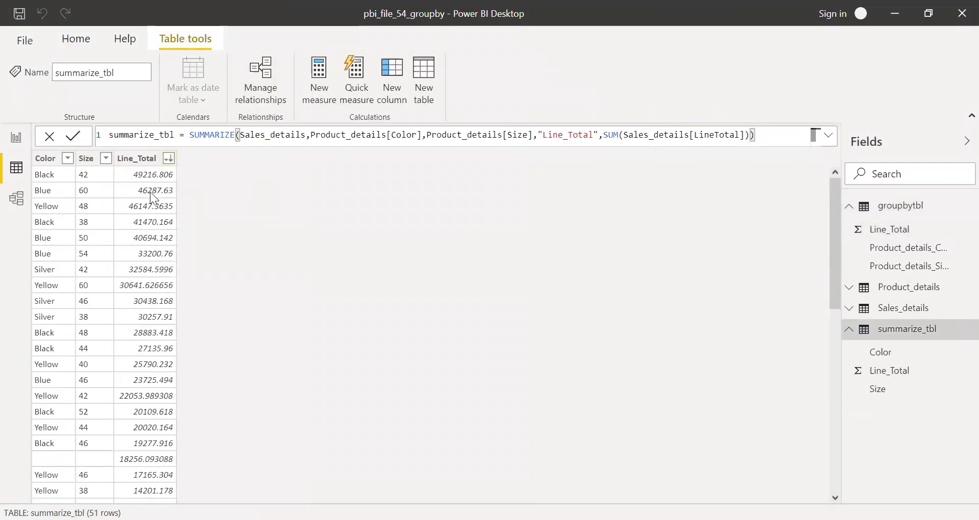
pyautogui.click(901, 206)
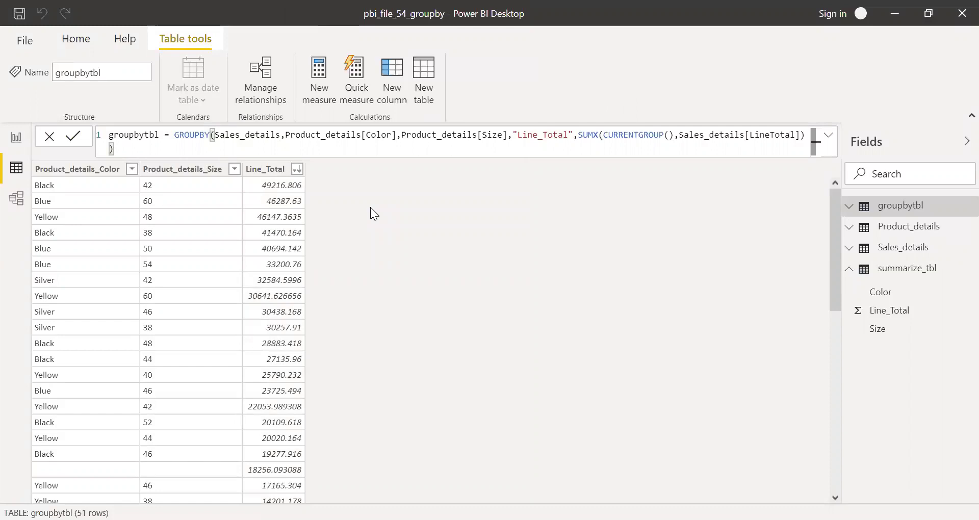
pyautogui.click(850, 269)
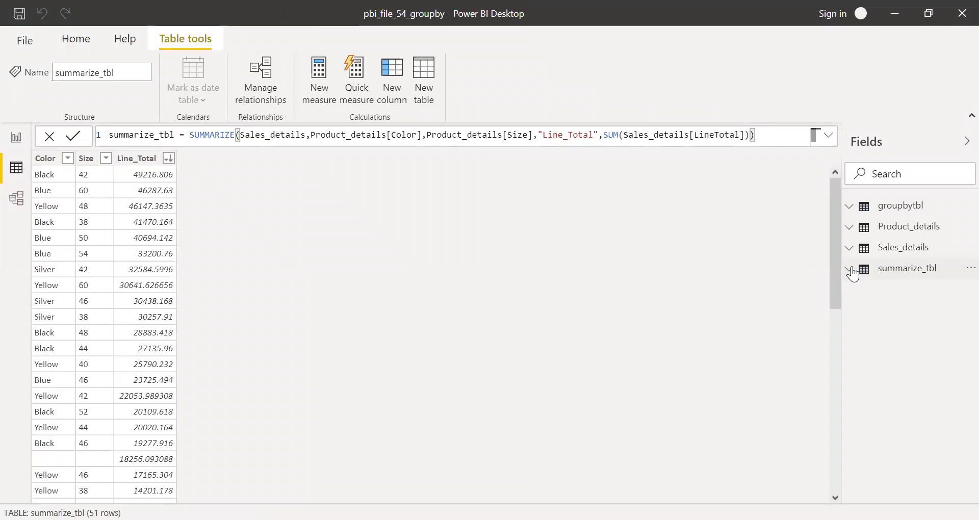
pyautogui.click(902, 209)
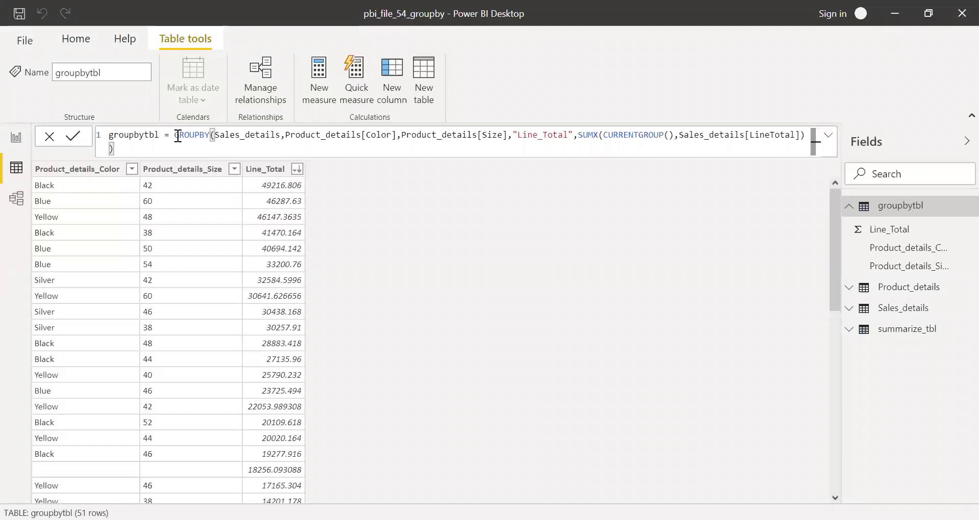
# Highlight the GROUPBY function name in the groupbytbl formula, then clear the highlight.
pyautogui.moveTo(174, 135); pyautogui.dragTo(121, 149)
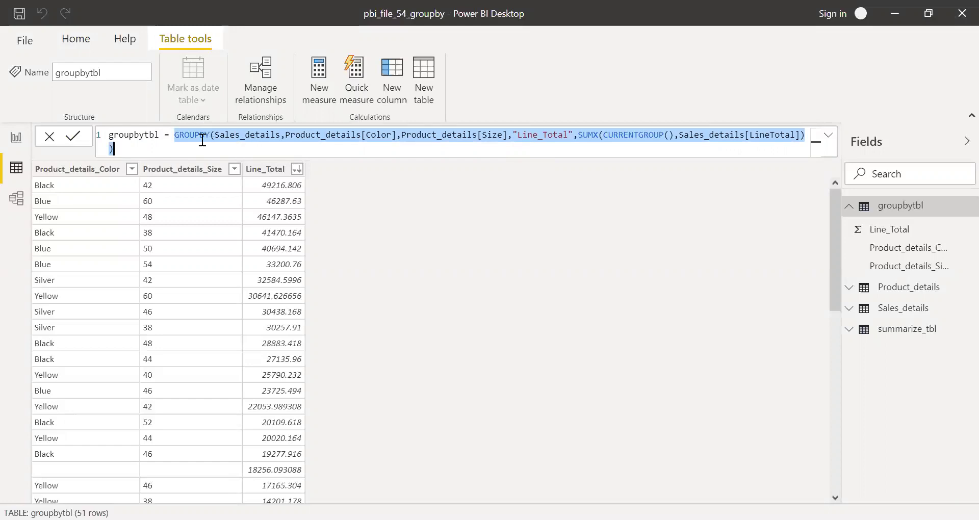
pyautogui.click(240, 150)
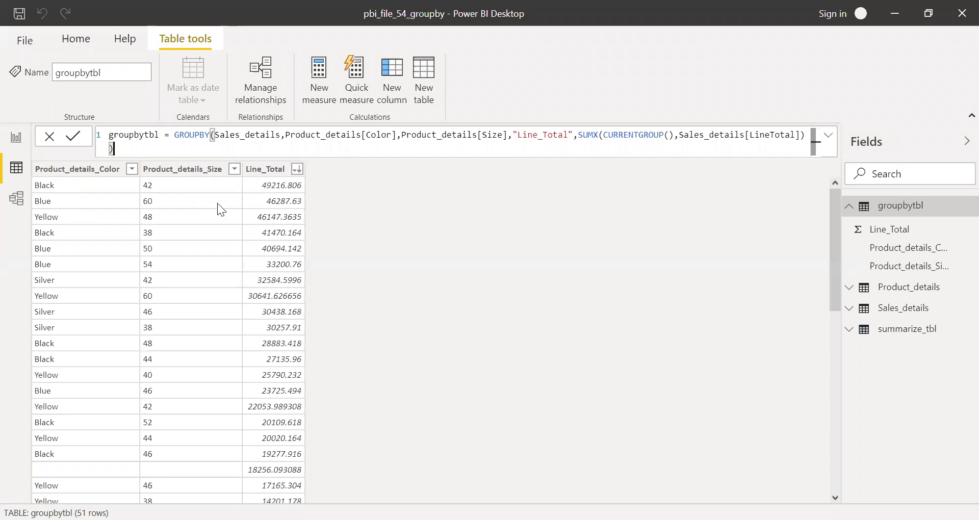
# Insert GROUPBY( before the inner call and append ,Product_details[Color],"Max_Line_Total", after it.
pyautogui.click(174, 135)
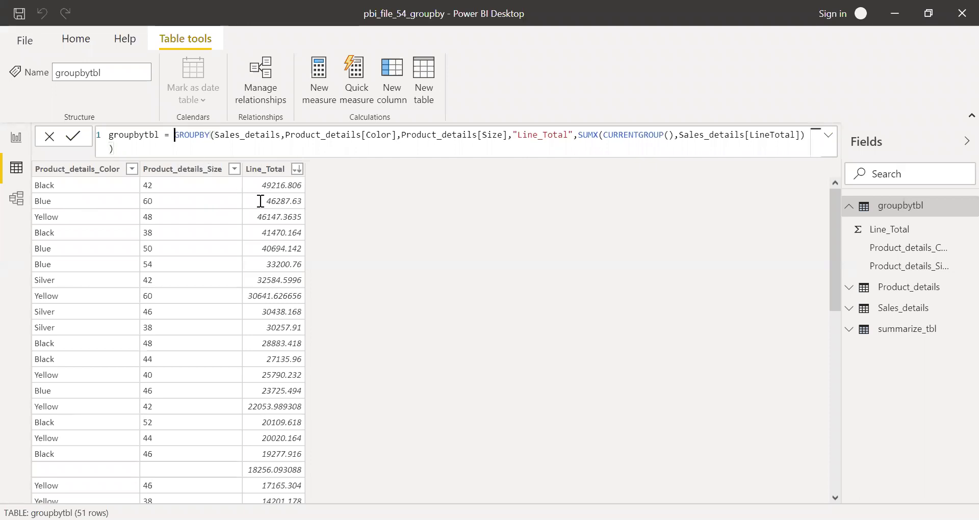
pyautogui.write('gr')
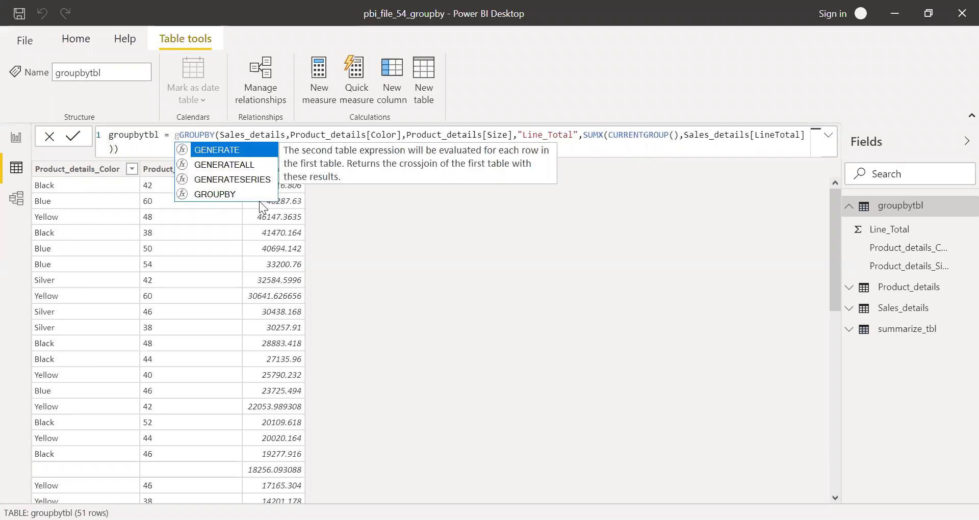
pyautogui.write('ou')
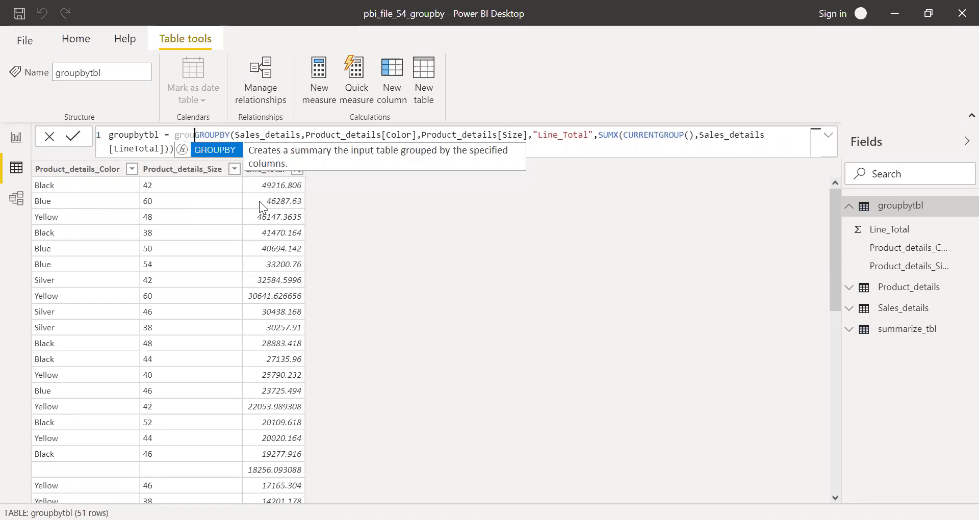
pyautogui.press('Tab')
pyautogui.click(190, 150)
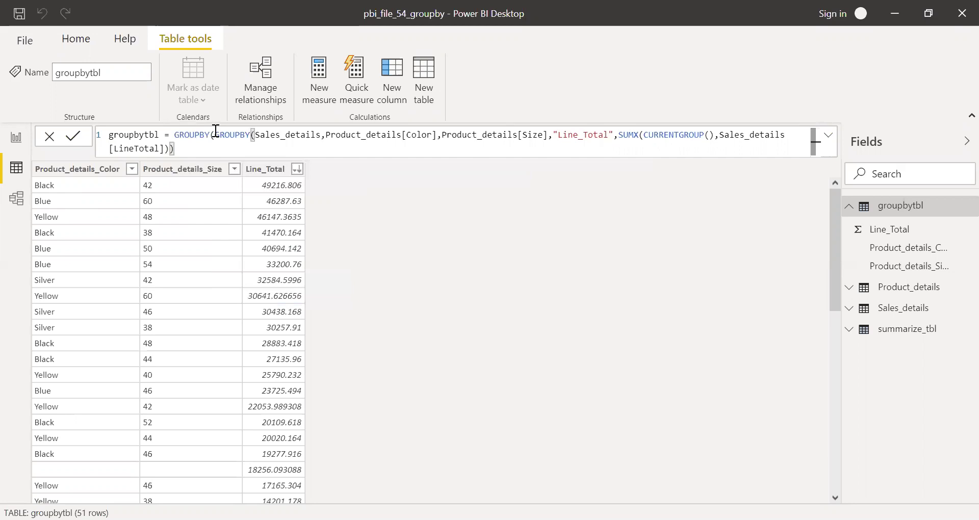
pyautogui.moveTo(214, 133); pyautogui.dragTo(204, 146)
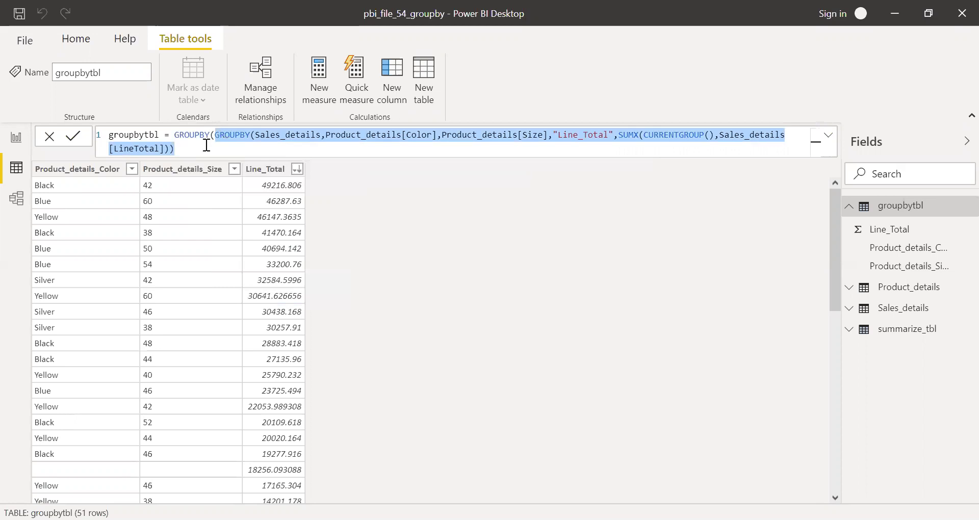
pyautogui.click(203, 148)
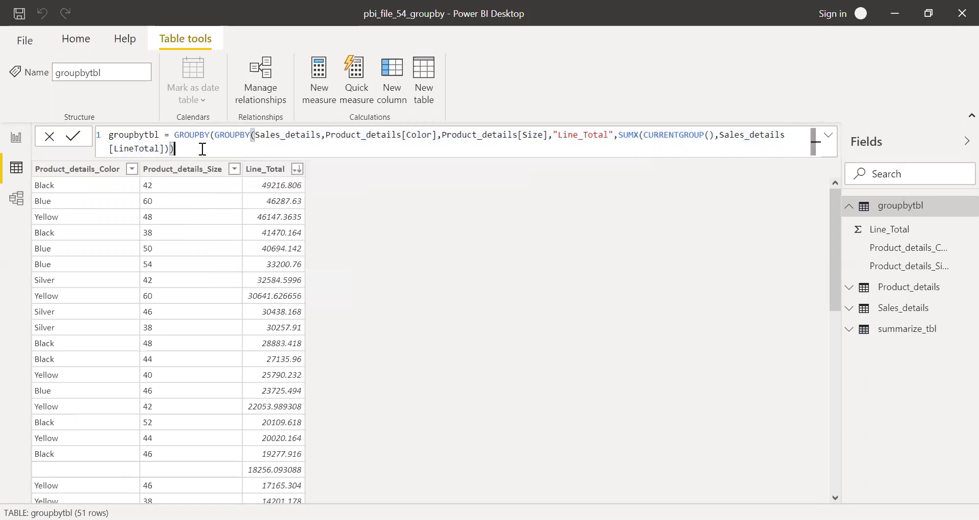
pyautogui.write(',')
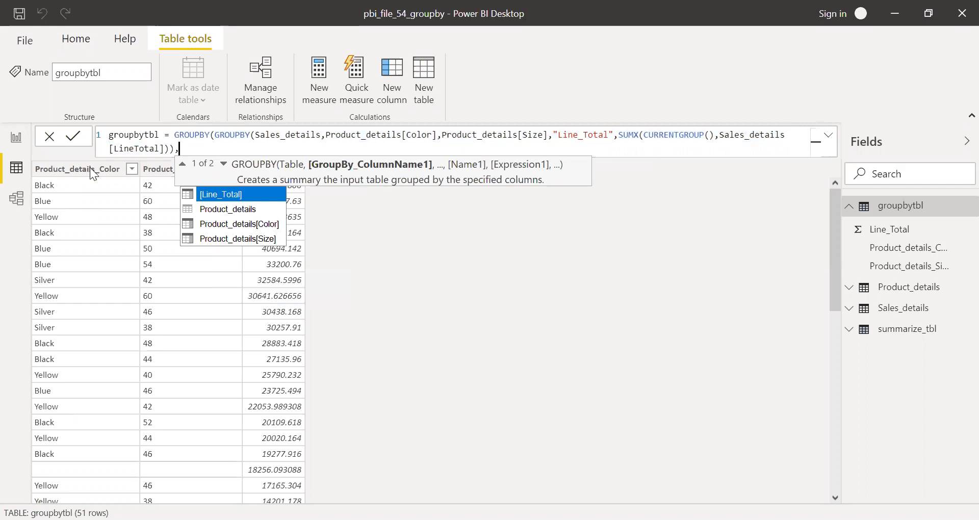
pyautogui.write('pr')
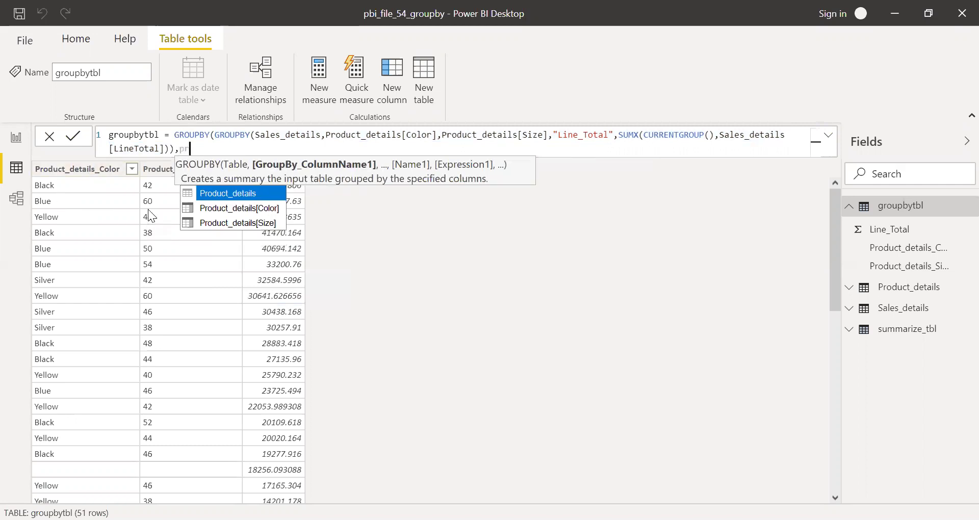
pyautogui.write('o')
pyautogui.press('Down')
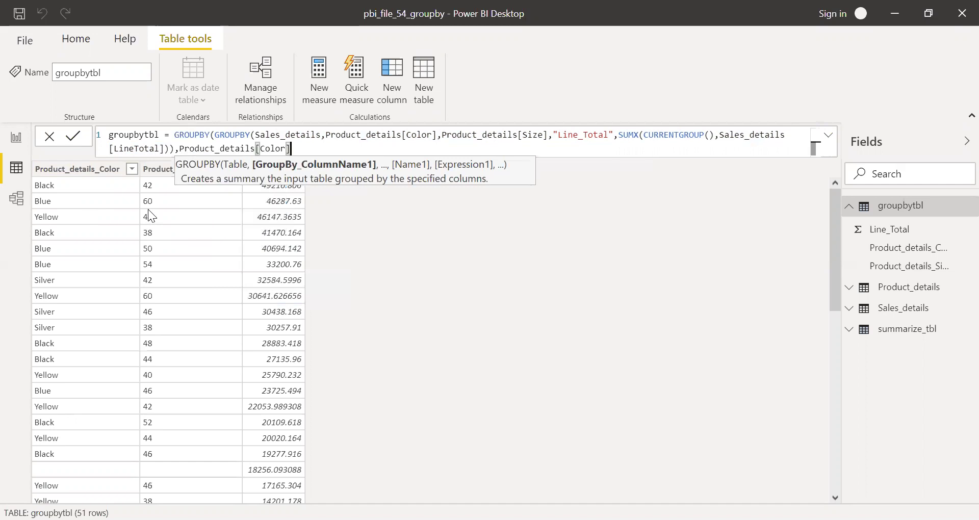
pyautogui.write(',')
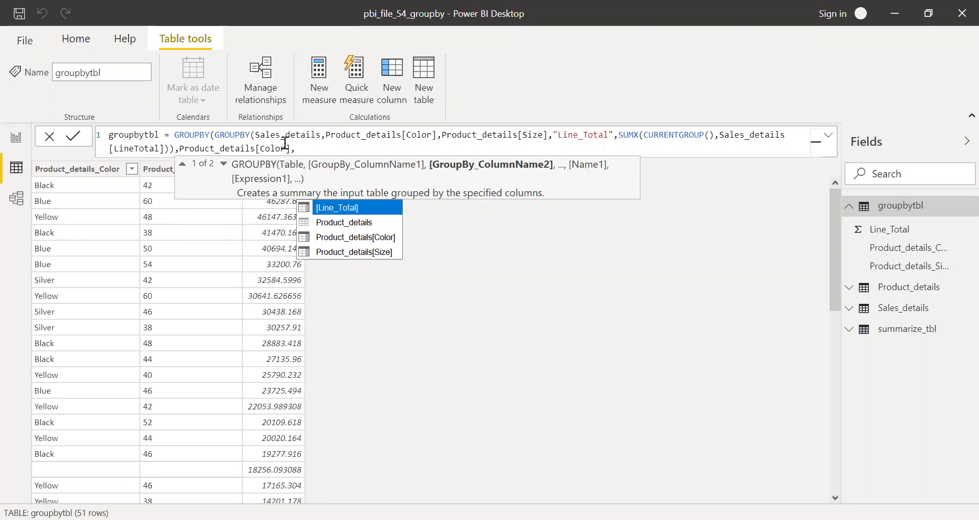
pyautogui.write('"')
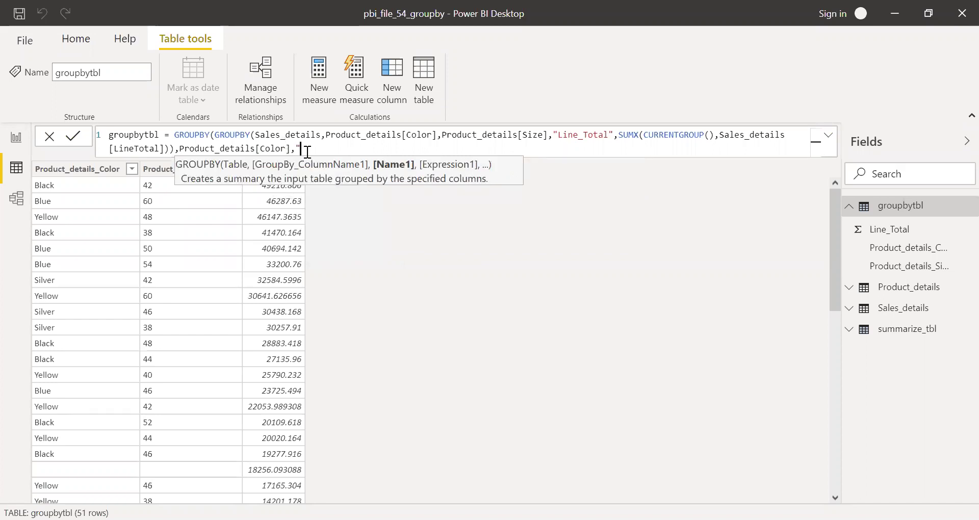
pyautogui.write('Max_Line_Total",')
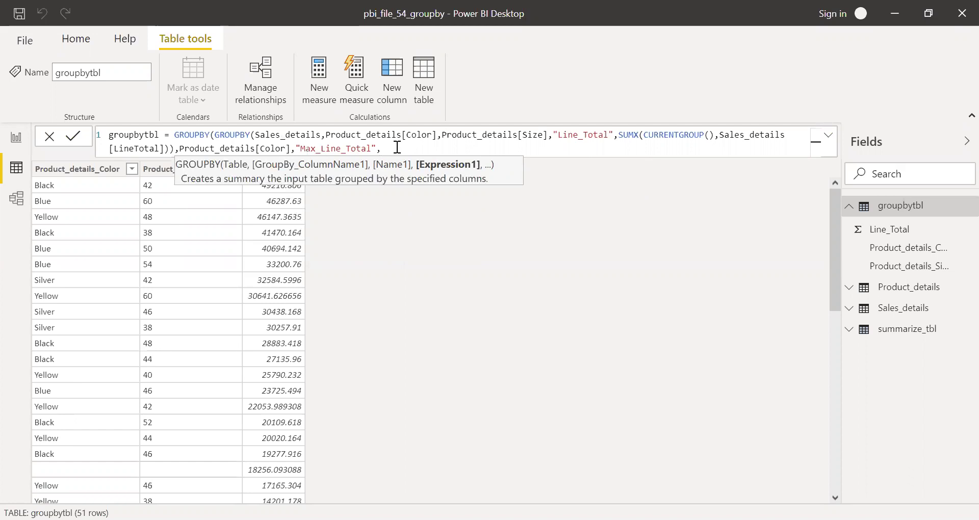
# Define Max_Line_Total as MAXX(CURRENTGROUP(),[Line_Total]) and close the outer GROUPBY.
pyautogui.write('ma')
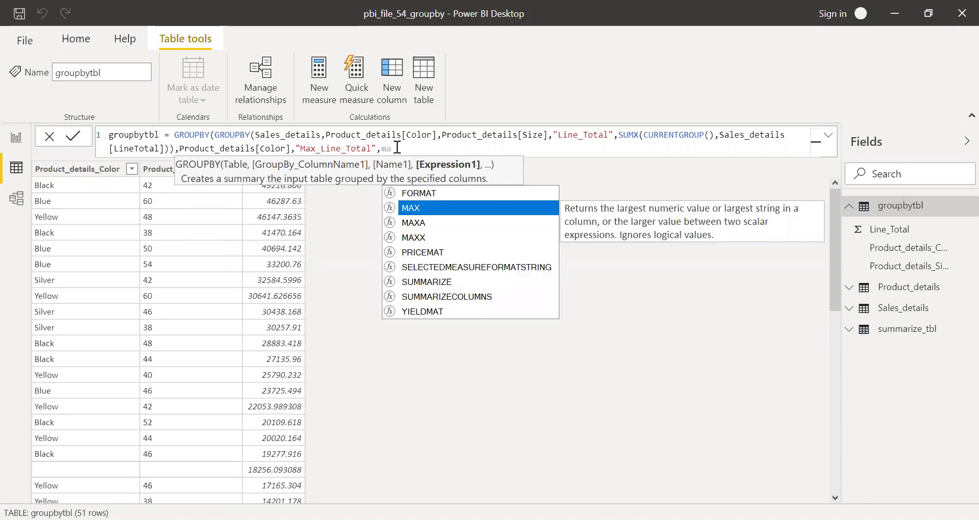
pyautogui.press('Down')
pyautogui.press('Down')
pyautogui.press('Tab')
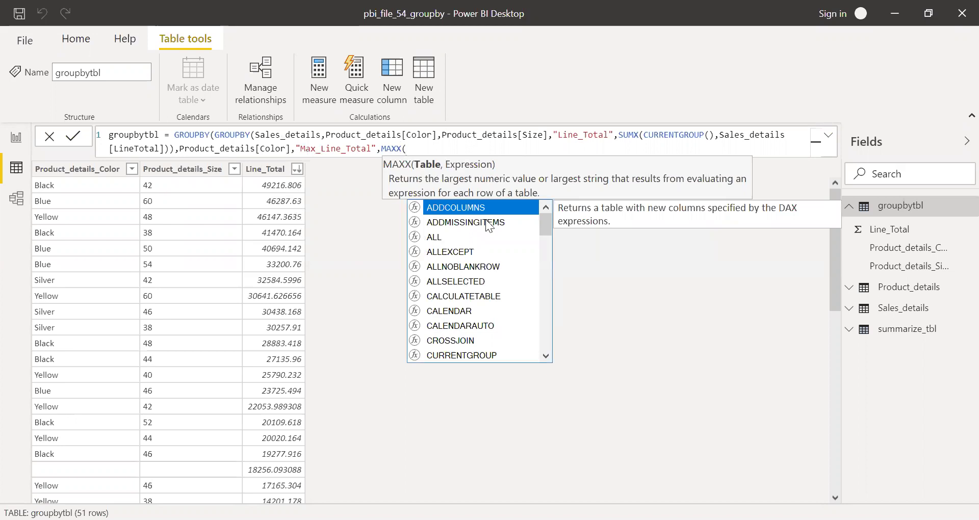
pyautogui.write('cu')
pyautogui.press('Tab')
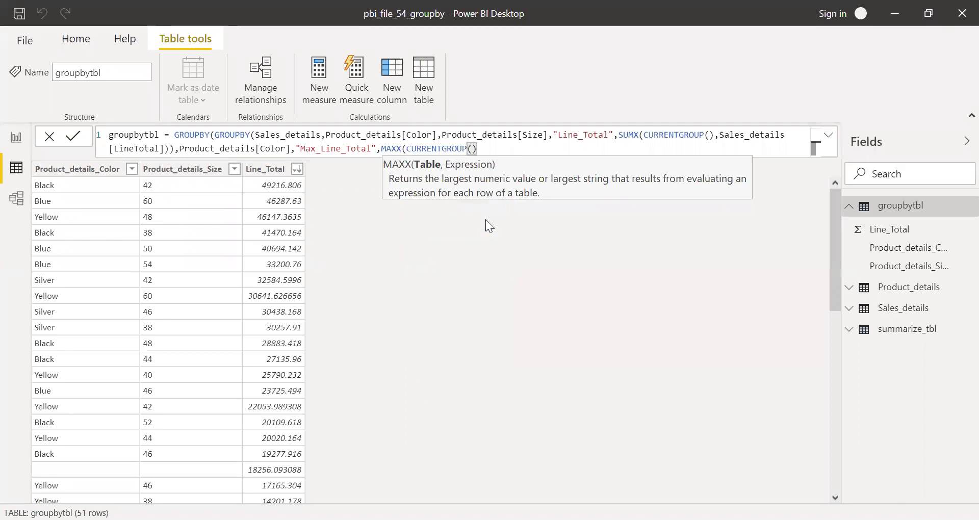
pyautogui.write(',')
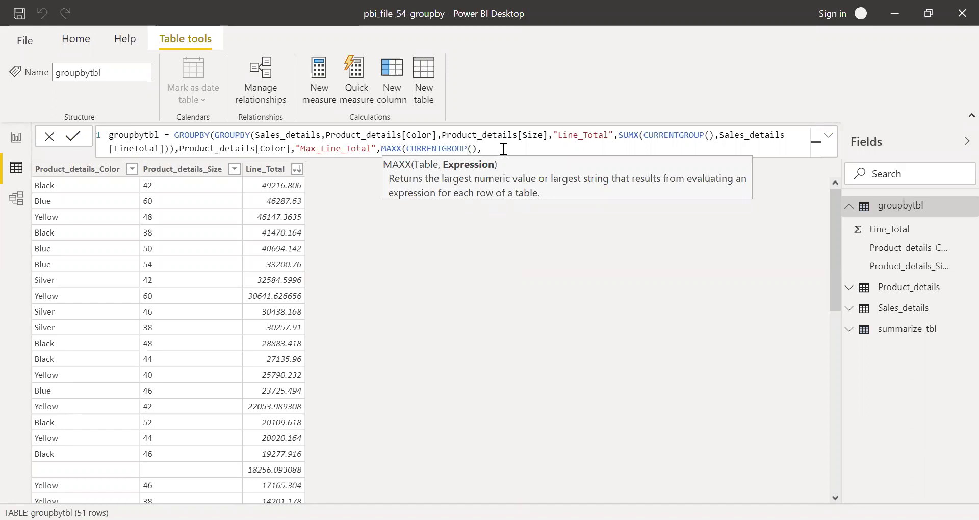
pyautogui.write('max')
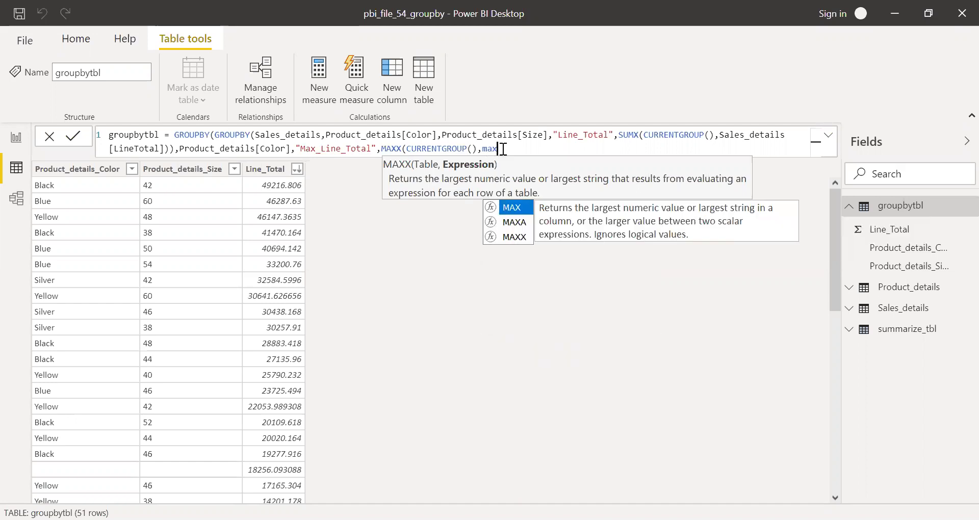
pyautogui.write('x')
pyautogui.press('BackSpace')
pyautogui.press('BackSpace')
pyautogui.press('BackSpace')
pyautogui.press('BackSpace')
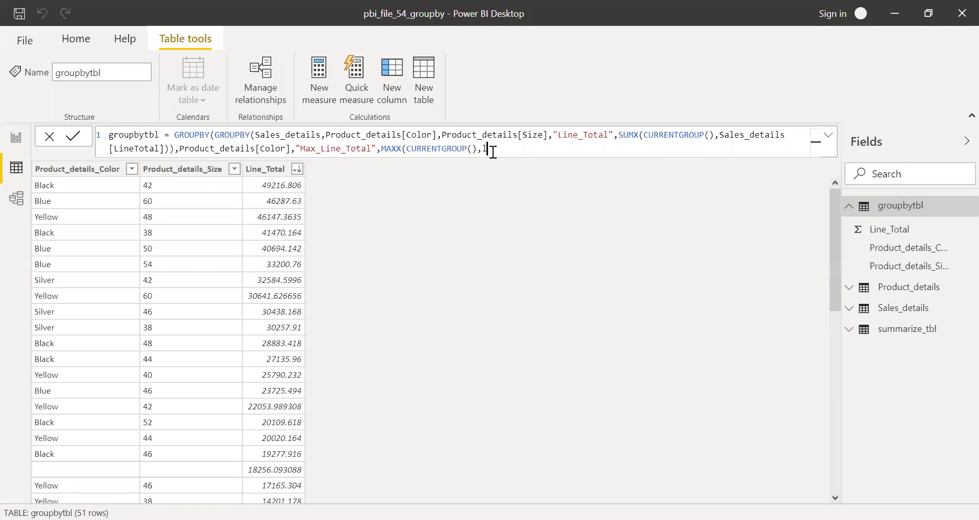
pyautogui.write('i')
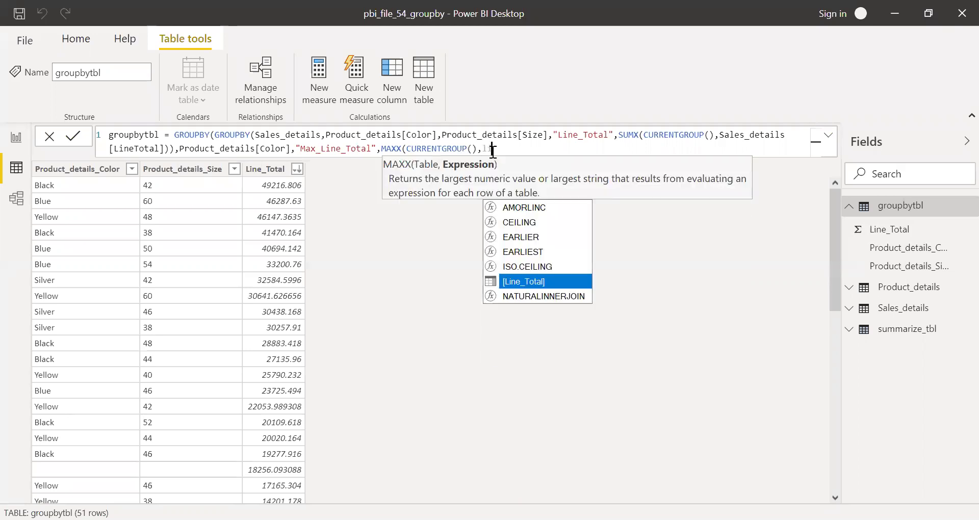
pyautogui.write('ne')
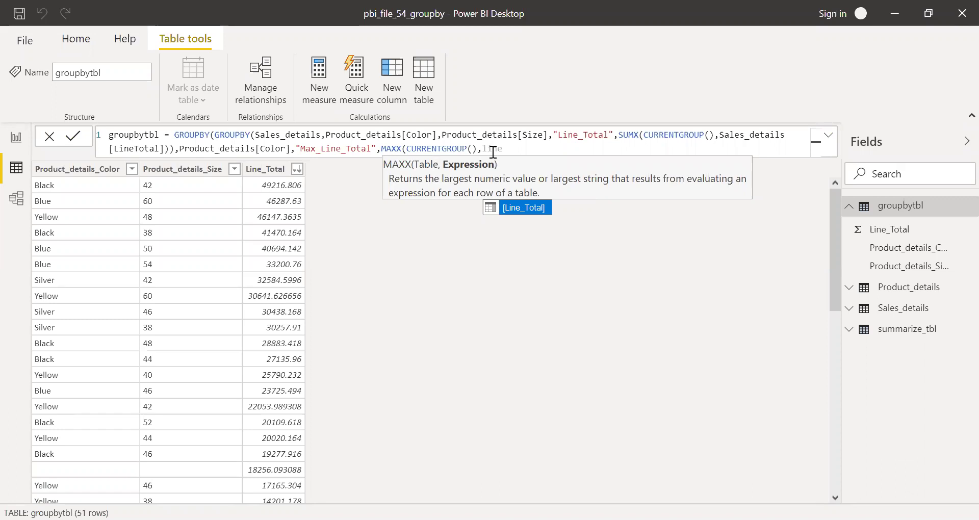
pyautogui.click(525, 207)
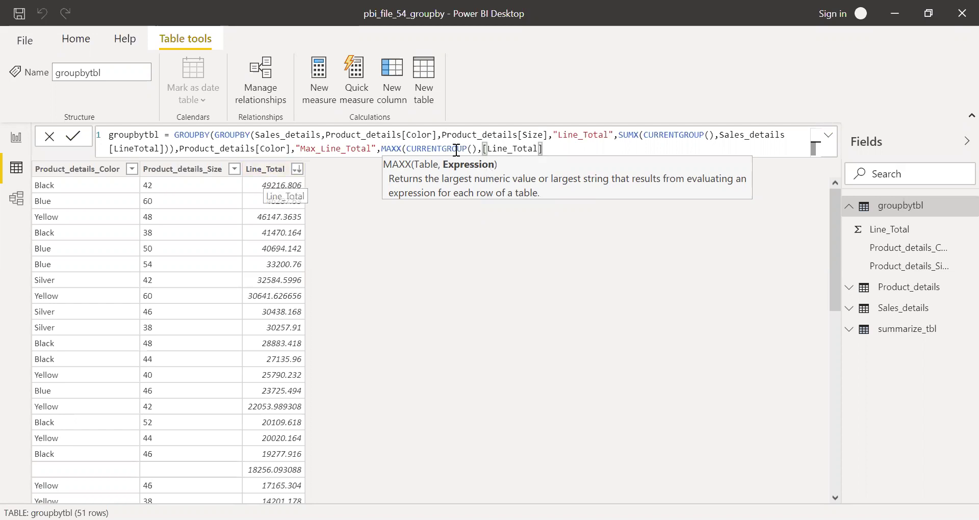
pyautogui.hotkey('shift', 'Left')
pyautogui.hotkey('shift', 'Left')
pyautogui.hotkey('shift', 'Left')
pyautogui.hotkey('shift', 'Left')
pyautogui.hotkey('shift', 'Left')
pyautogui.hotkey('shift', 'Left')
pyautogui.hotkey('shift', 'Left')
pyautogui.hotkey('shift', 'Left')
pyautogui.hotkey('shift', 'Left')
pyautogui.hotkey('shift', 'Left')
pyautogui.hotkey('shift', 'Left')
pyautogui.hotkey('shift', 'Left')
pyautogui.hotkey('shift', 'Left')
pyautogui.hotkey('shift', 'Left')
pyautogui.hotkey('shift', 'Left')
pyautogui.hotkey('shift', 'Left')
pyautogui.hotkey('shift', 'Left')
pyautogui.hotkey('shift', 'Left')
pyautogui.hotkey('shift', 'Left')
pyautogui.hotkey('shift', 'Left')
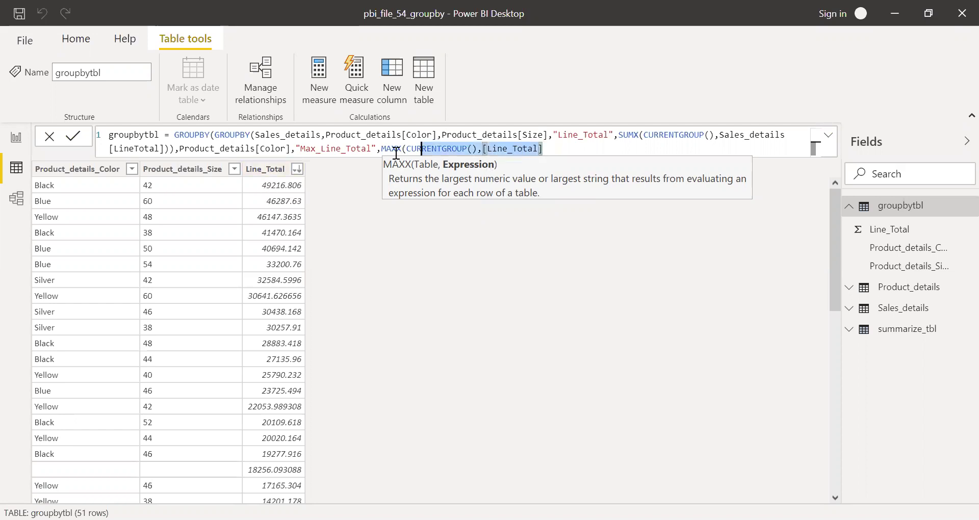
pyautogui.click(565, 150)
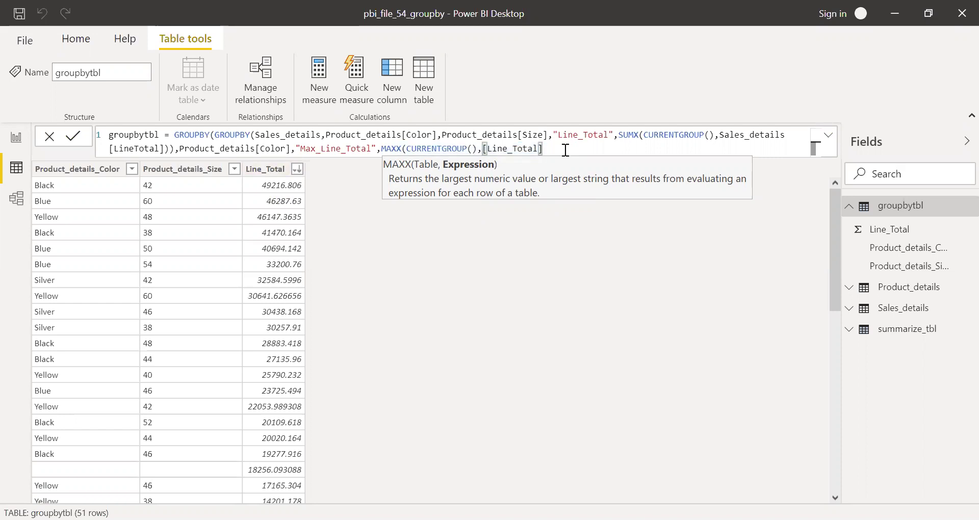
pyautogui.write('))')
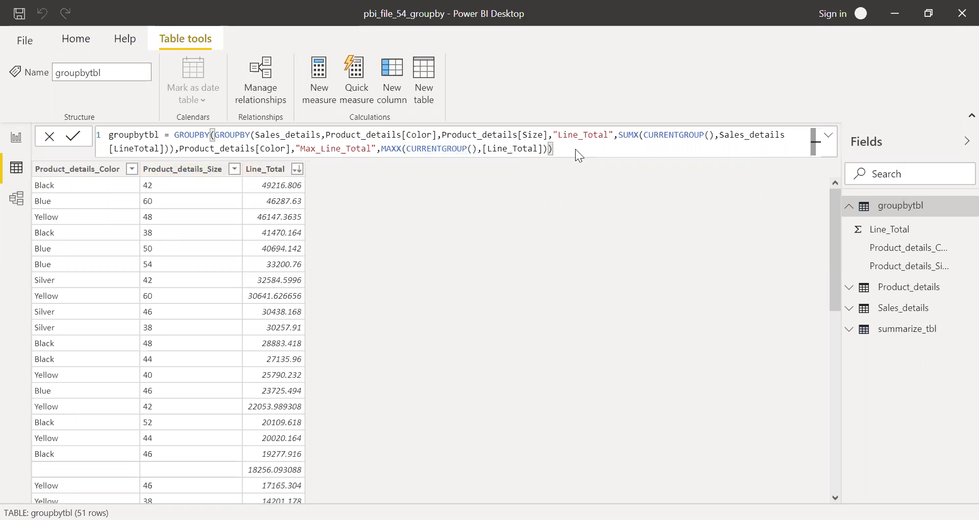
# Commit the nested formula, sort Max_Line_Total descending, and highlight the inner GROUPBY.
pyautogui.press('Return')
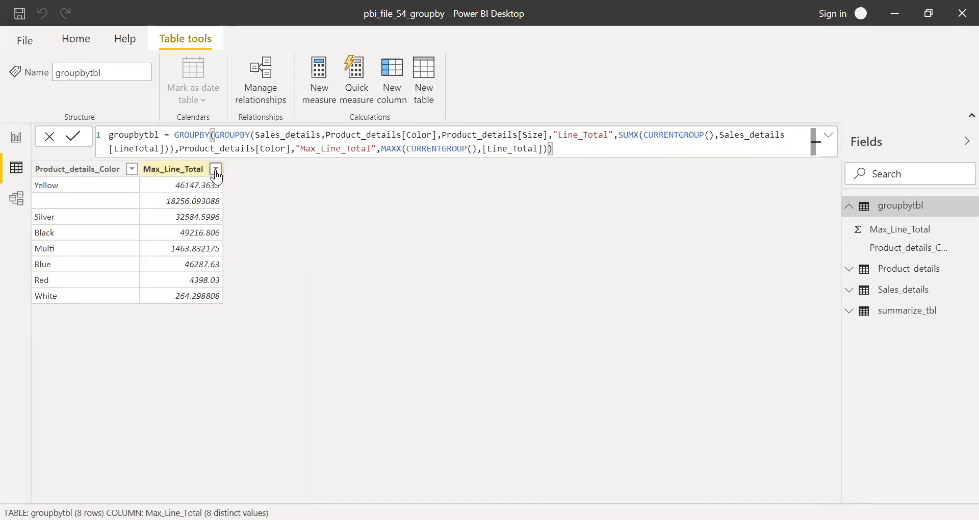
pyautogui.click(216, 171)
pyautogui.click(259, 203)
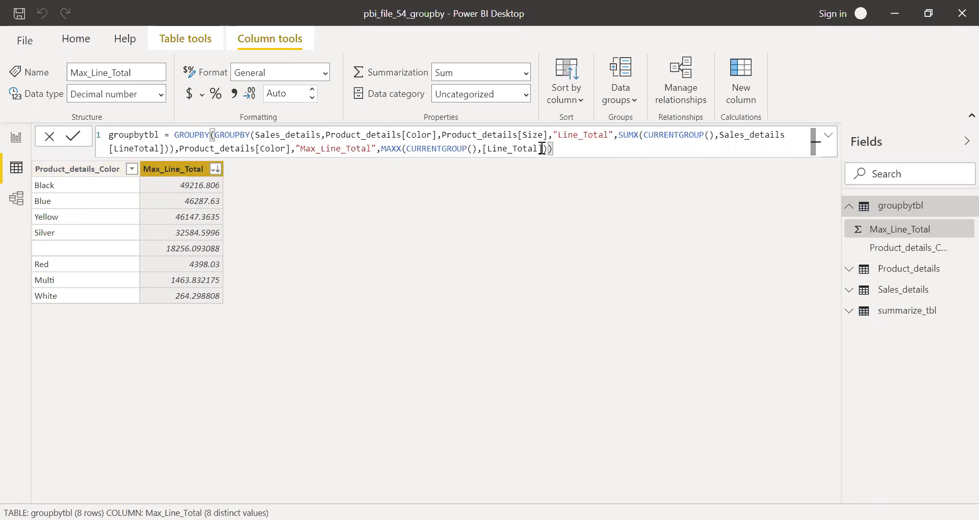
pyautogui.moveTo(551, 148); pyautogui.dragTo(215, 131)
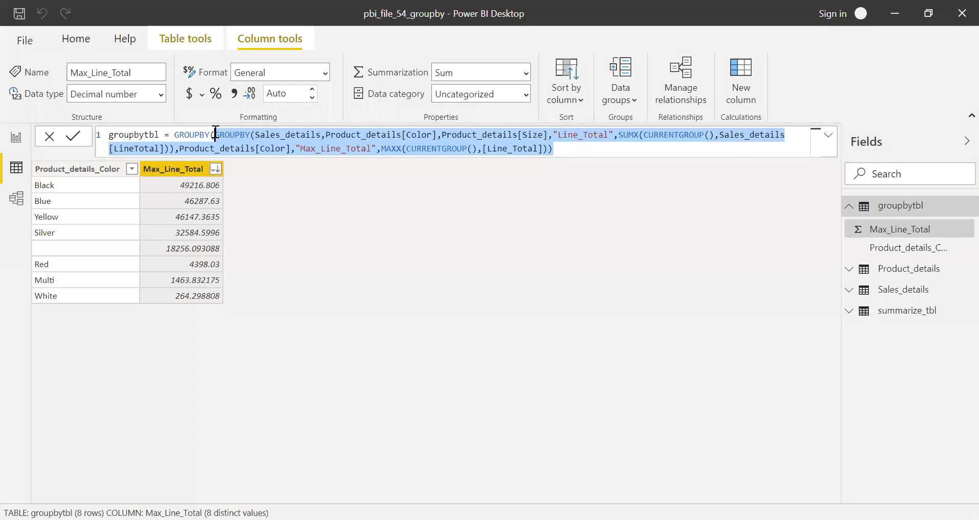
pyautogui.click(876, 316)
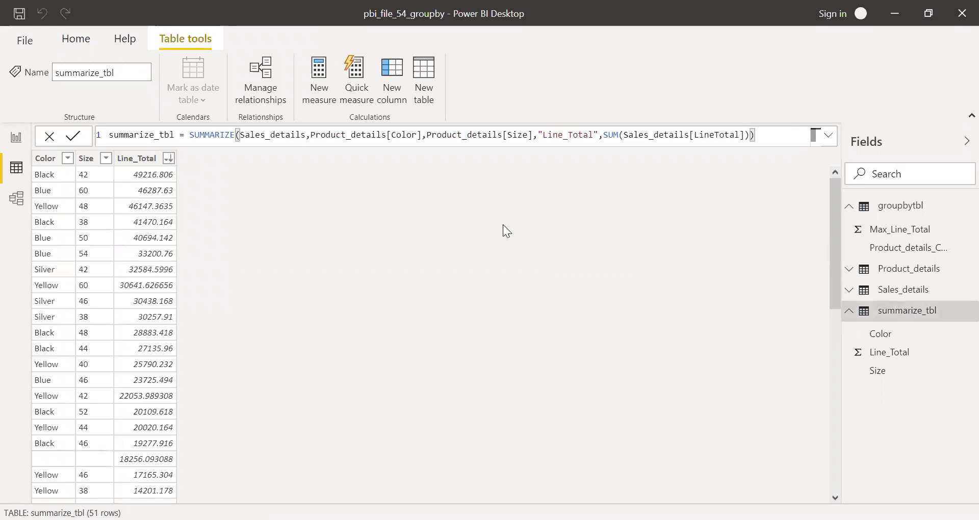
pyautogui.click(900, 205)
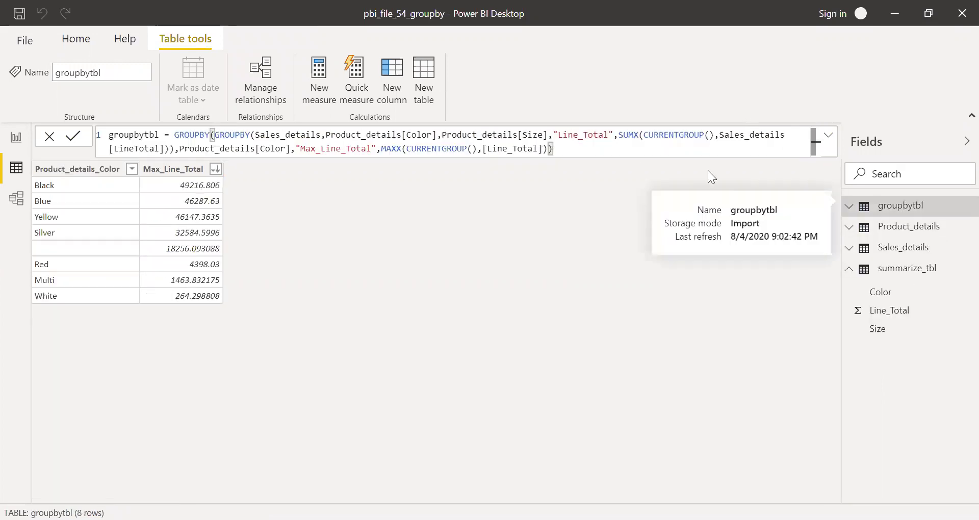